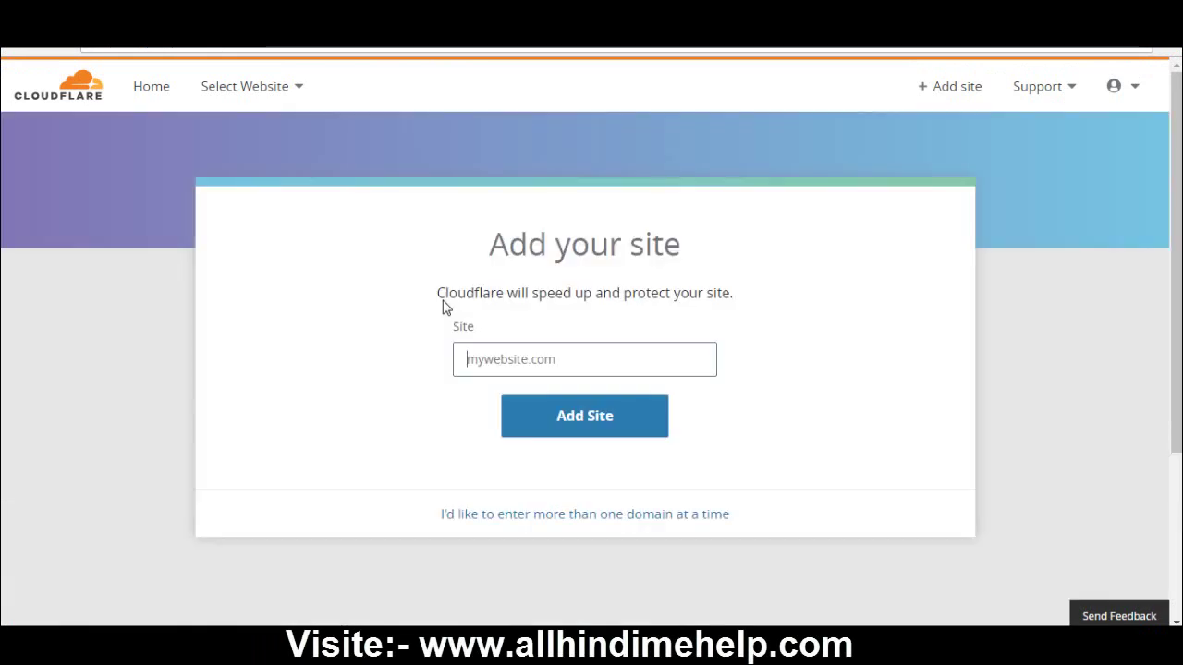
left_click(506, 359)
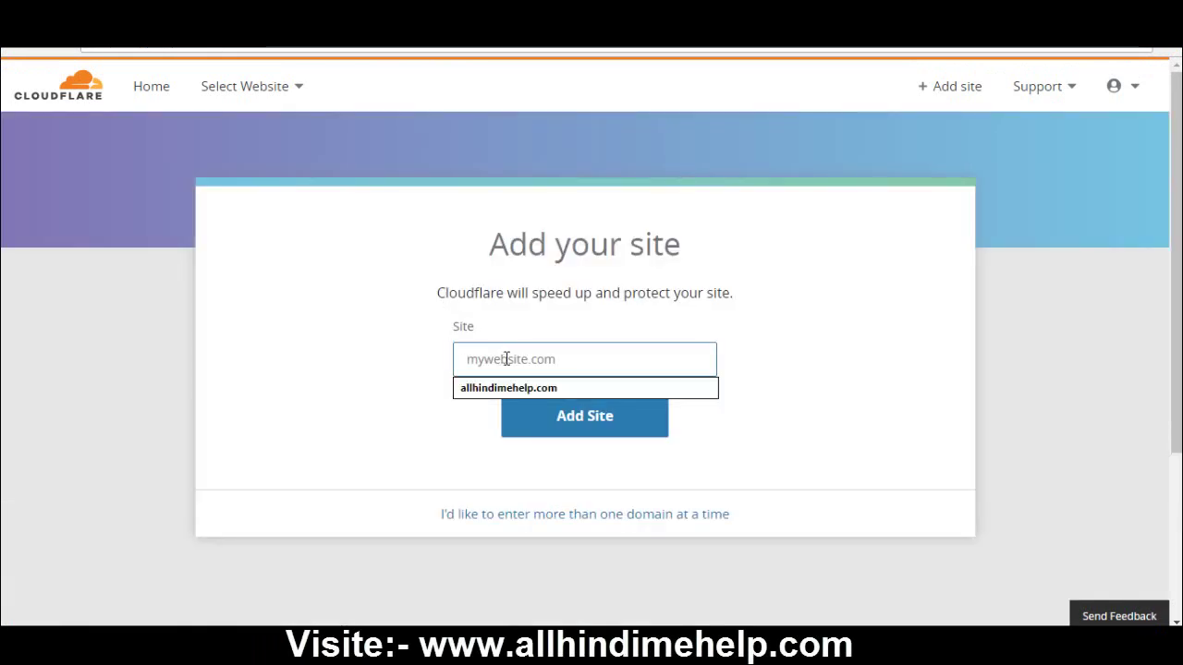
type("http://techmefast.com")
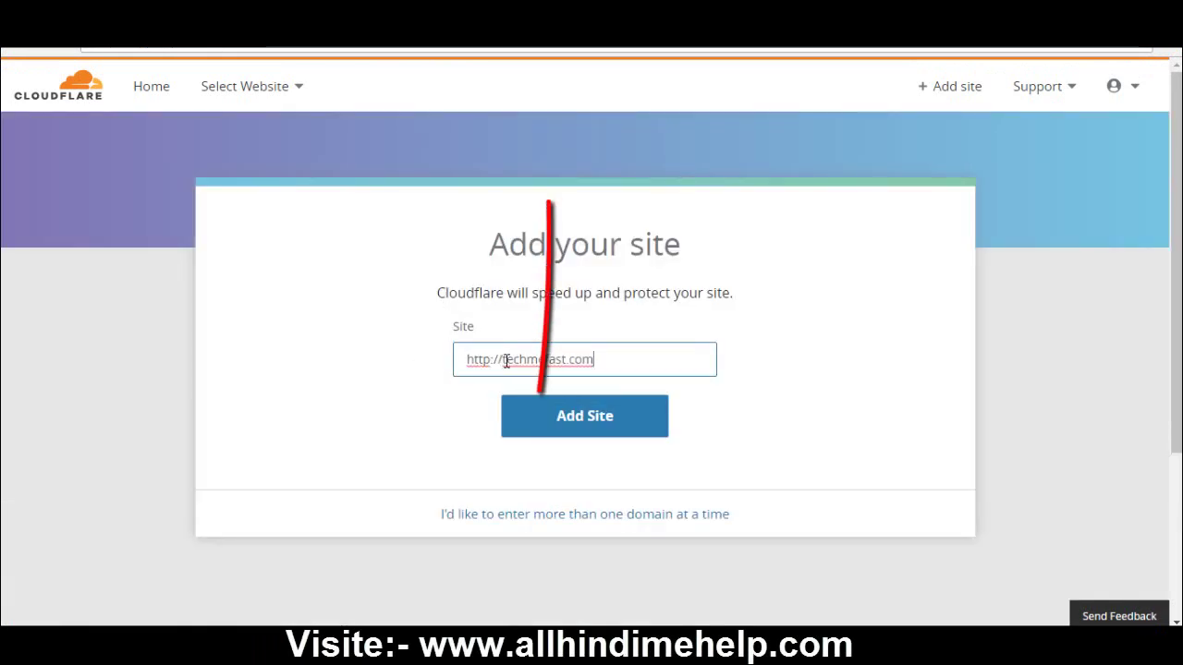
left_click(458, 362)
key("Delete")
key("Delete")
key("Delete")
key("Delete")
key("Delete")
key("Delete")
key("Delete")
key("Delete")
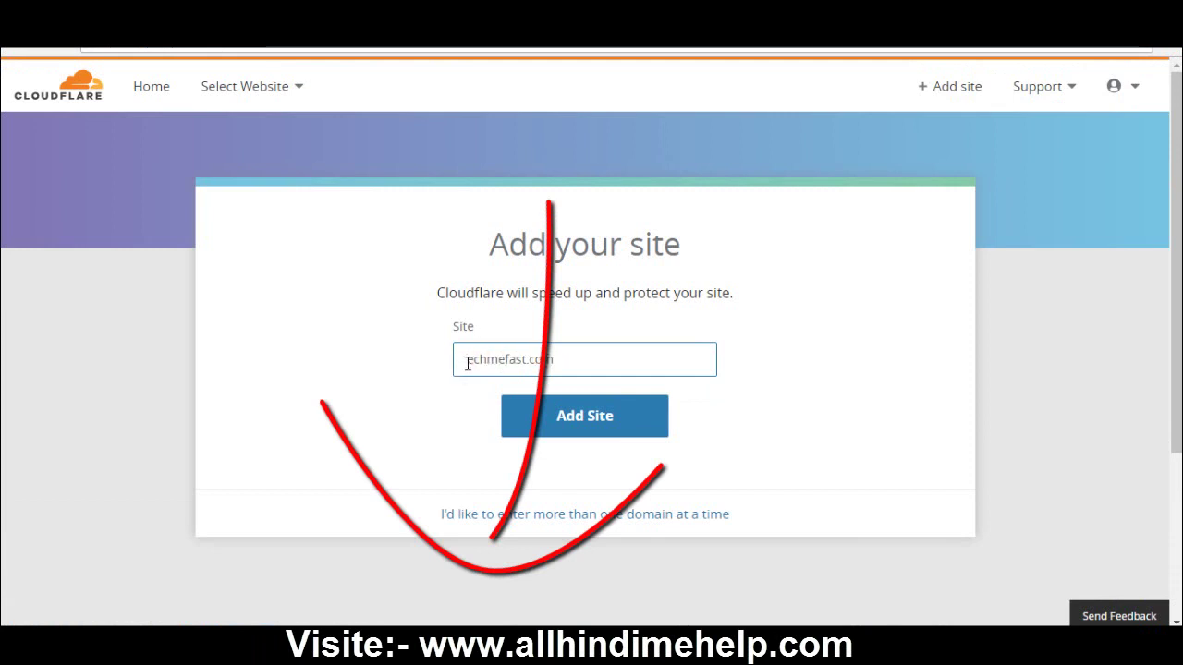
type("t")
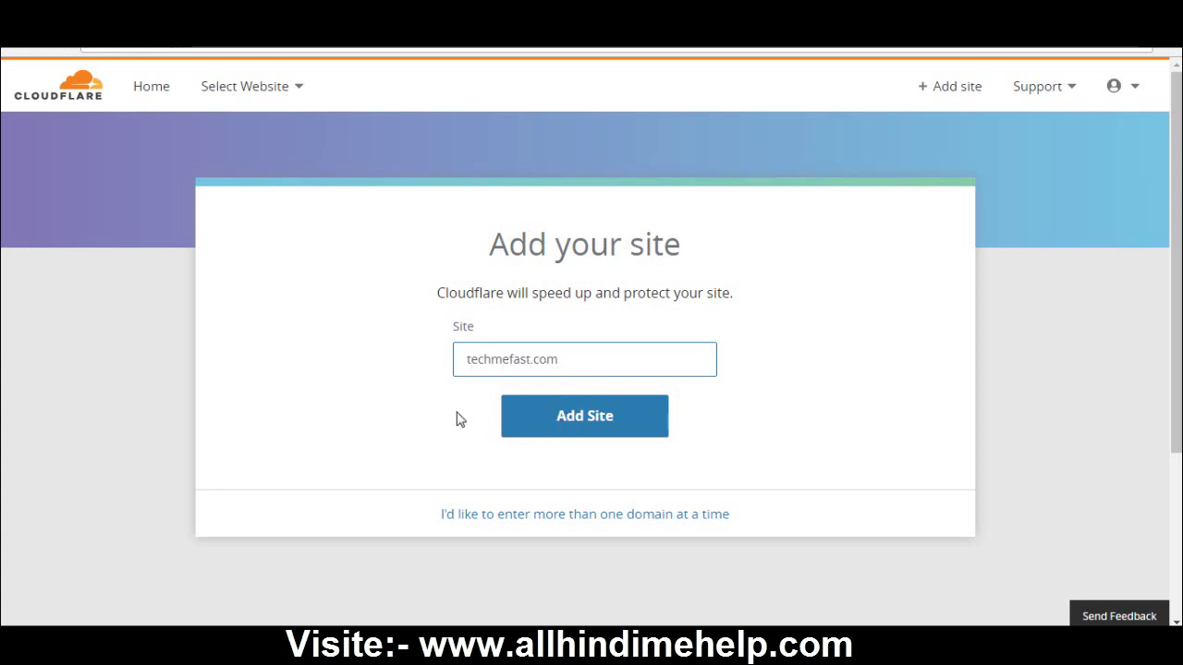
left_click(570, 418)
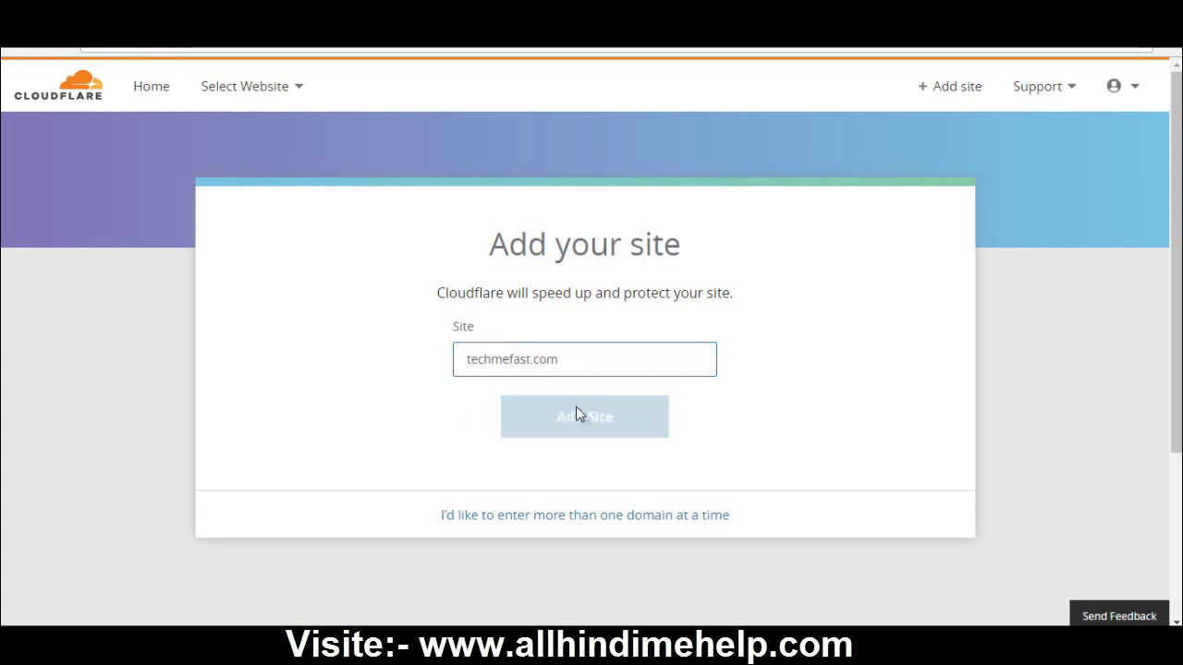
left_click(457, 361)
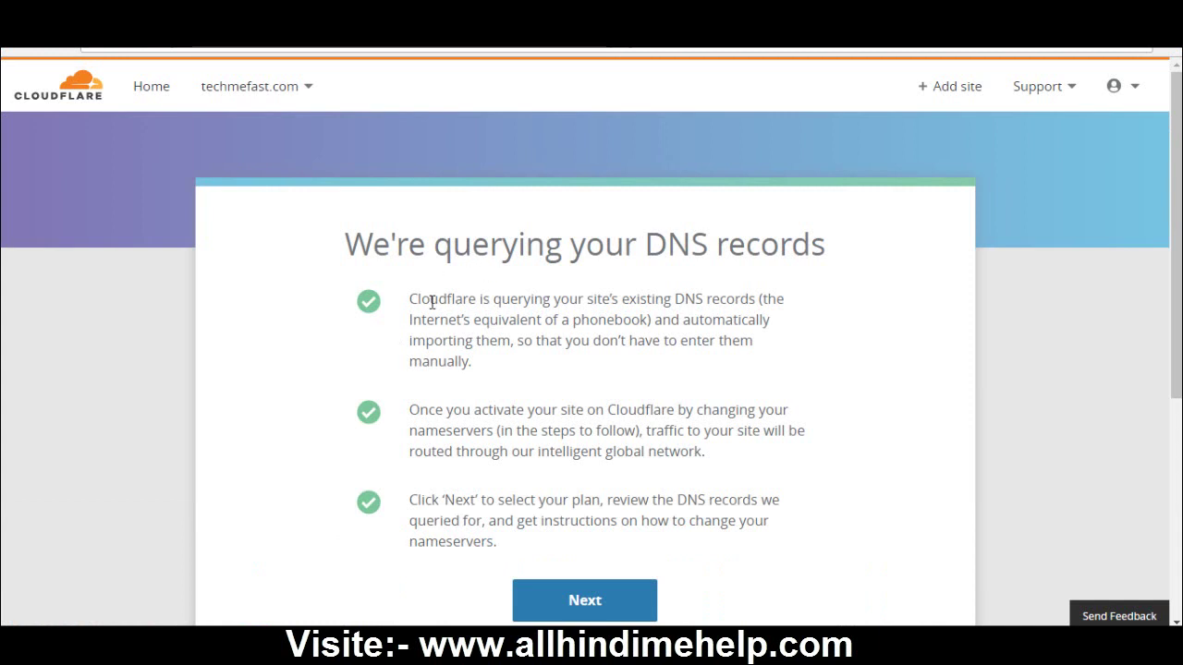
- Proceed past the DNS query notice, then choose and confirm the Free $0/month plan for techmefast.com
scroll(573, 453, "down", 2)
left_click(560, 430)
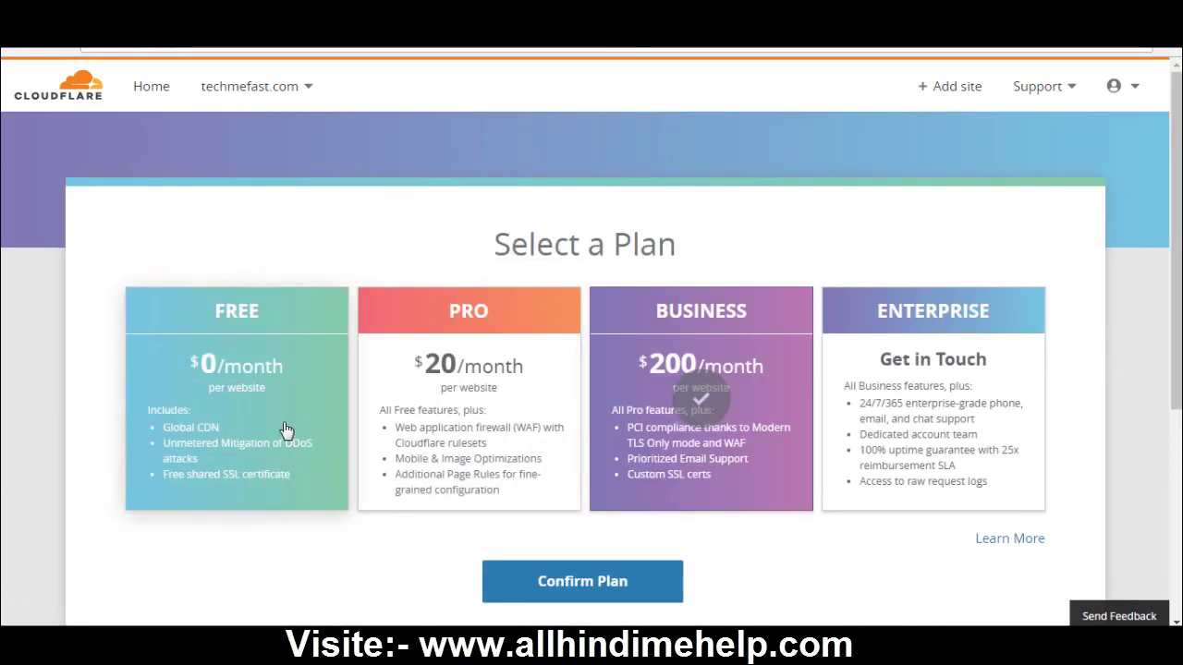
left_click(219, 408)
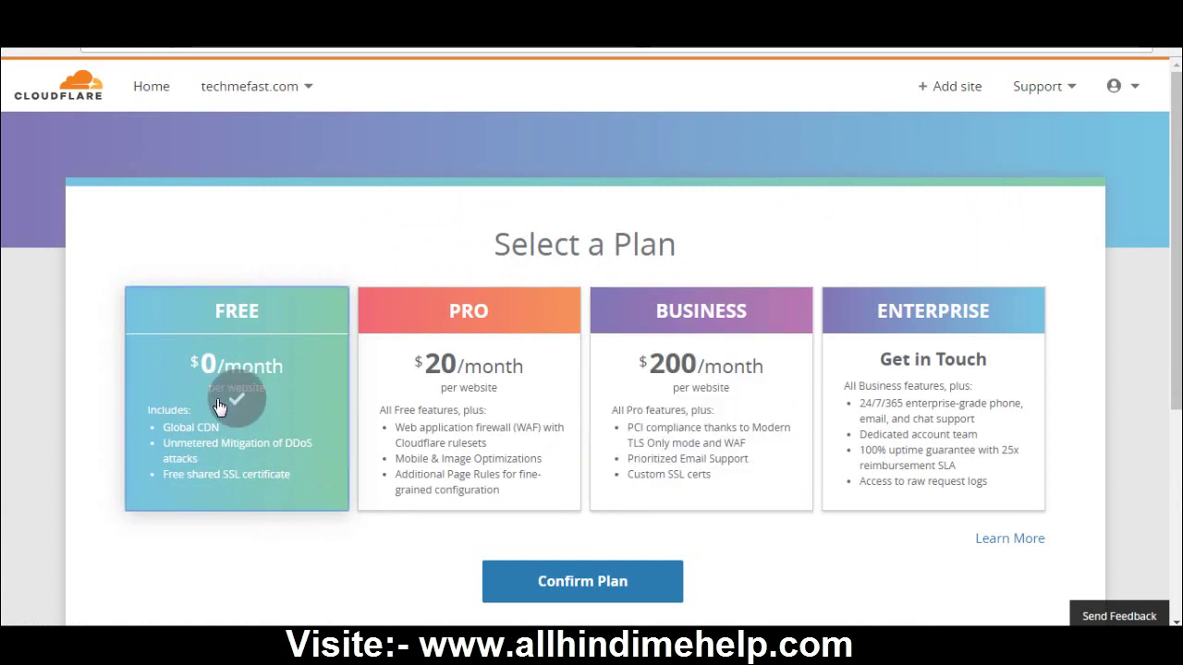
left_click(583, 589)
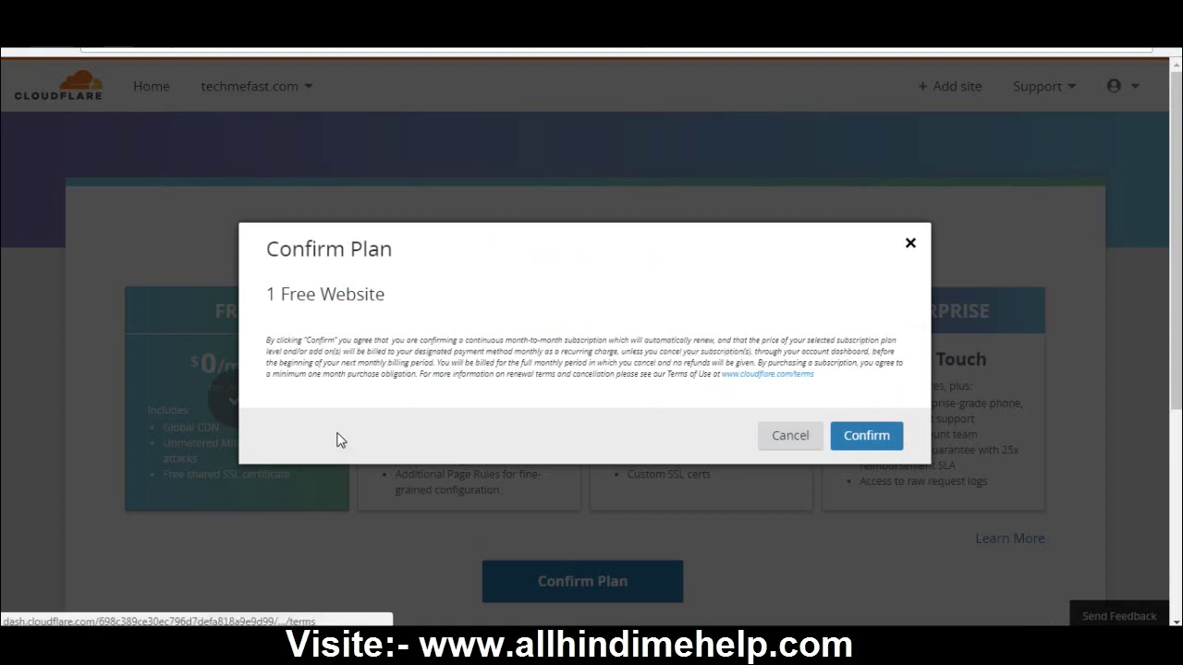
left_click(866, 436)
scroll(431, 423, "down", 1)
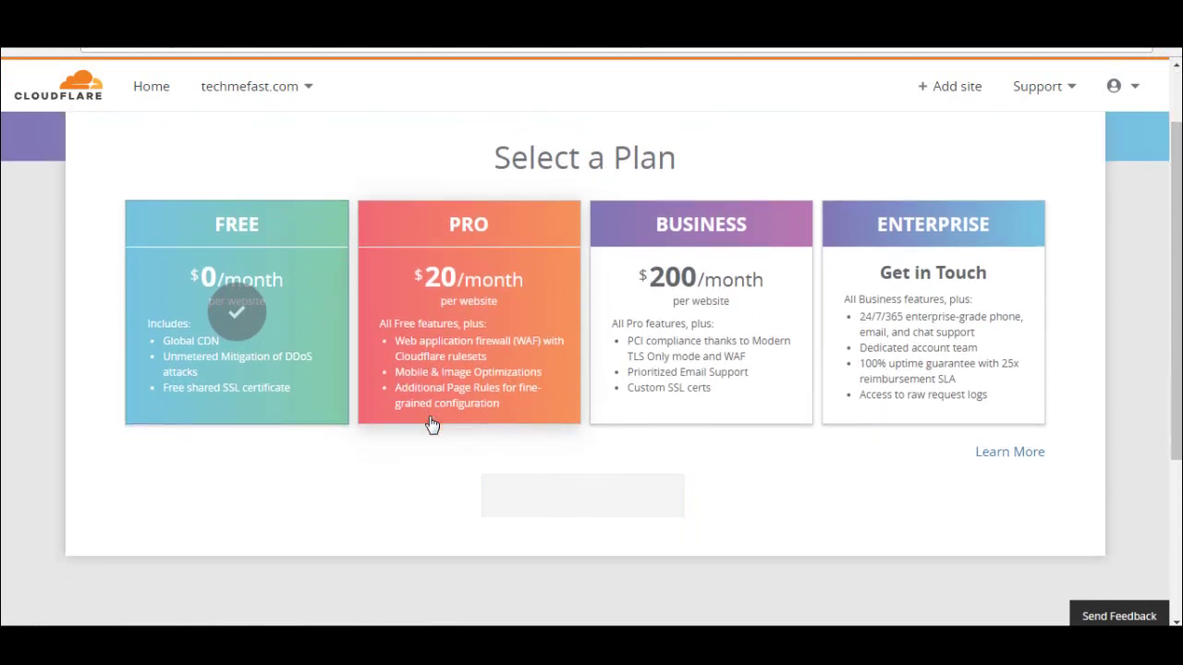
scroll(432, 423, "down", 2)
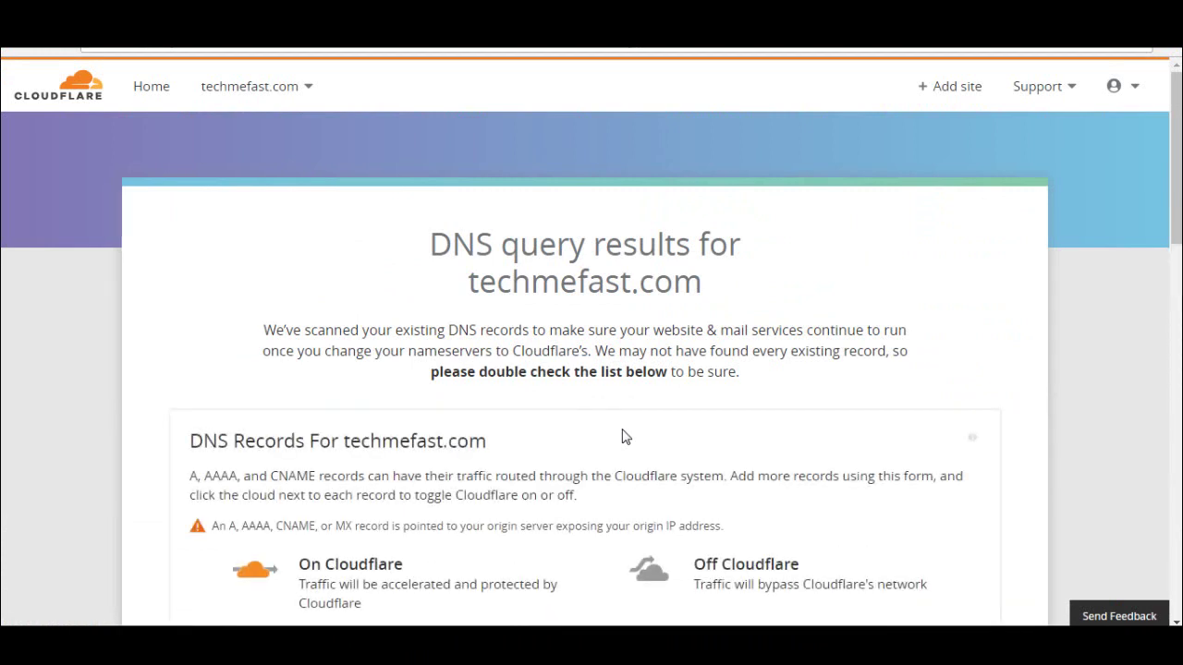
- Accept the scanned DNS records for techmefast.com and copy the first Cloudflare nameserver assigned to the domain
scroll(662, 442, "down", 12)
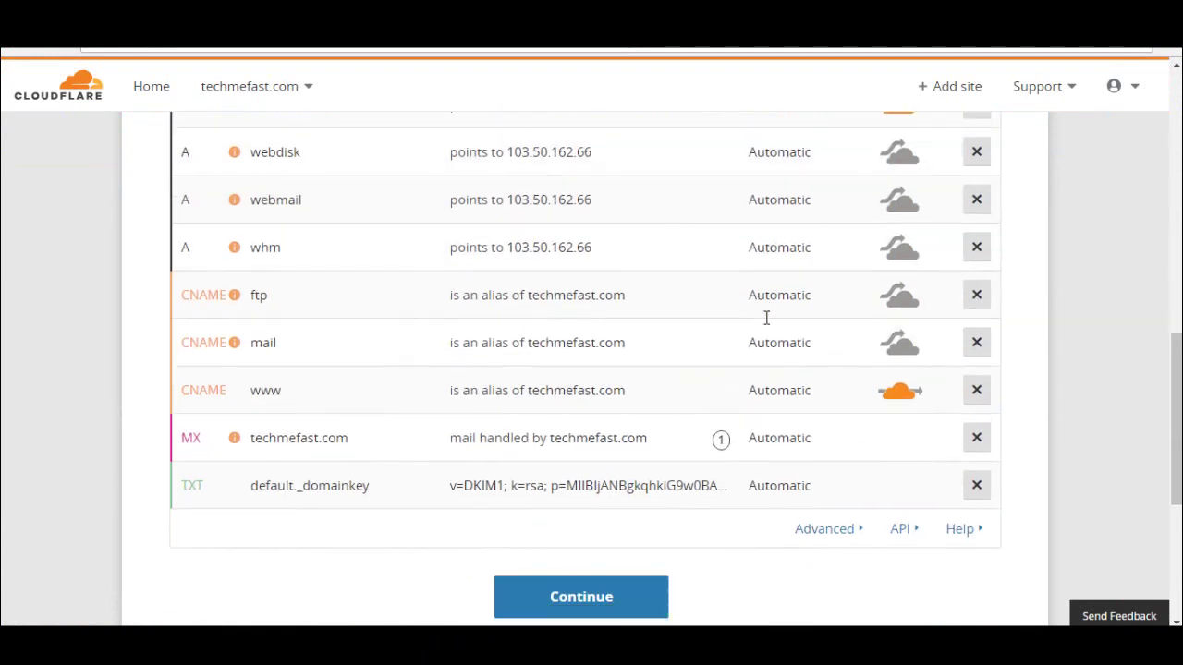
scroll(665, 333, "down", 1)
left_click(586, 249)
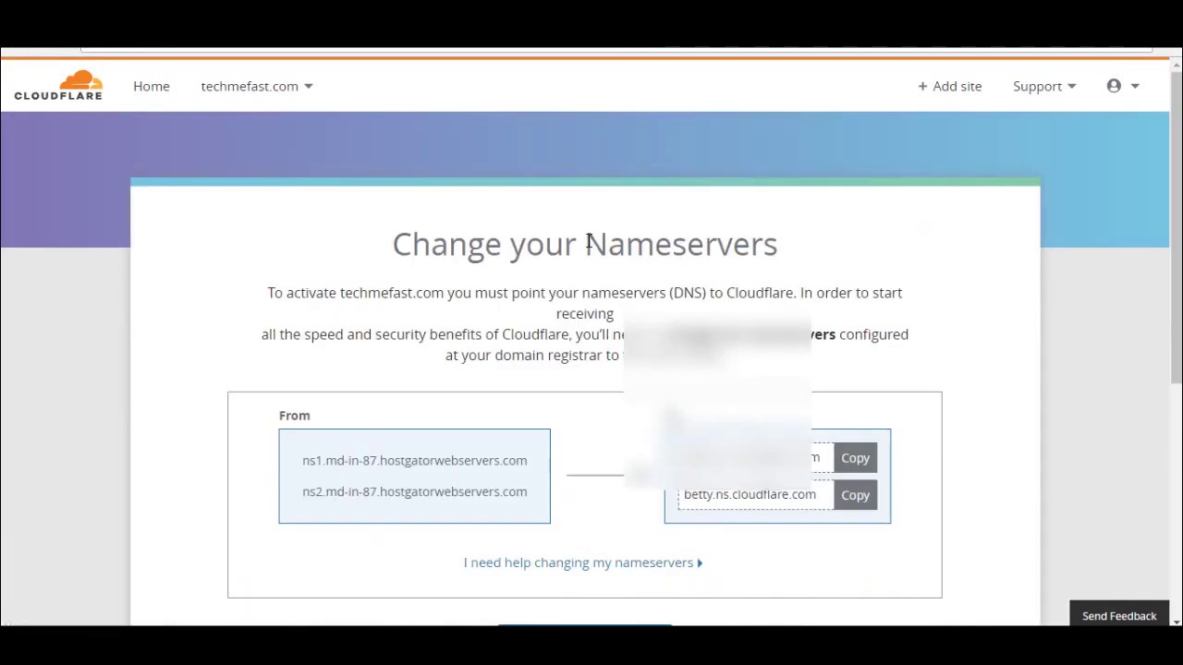
scroll(560, 301, "down", 1)
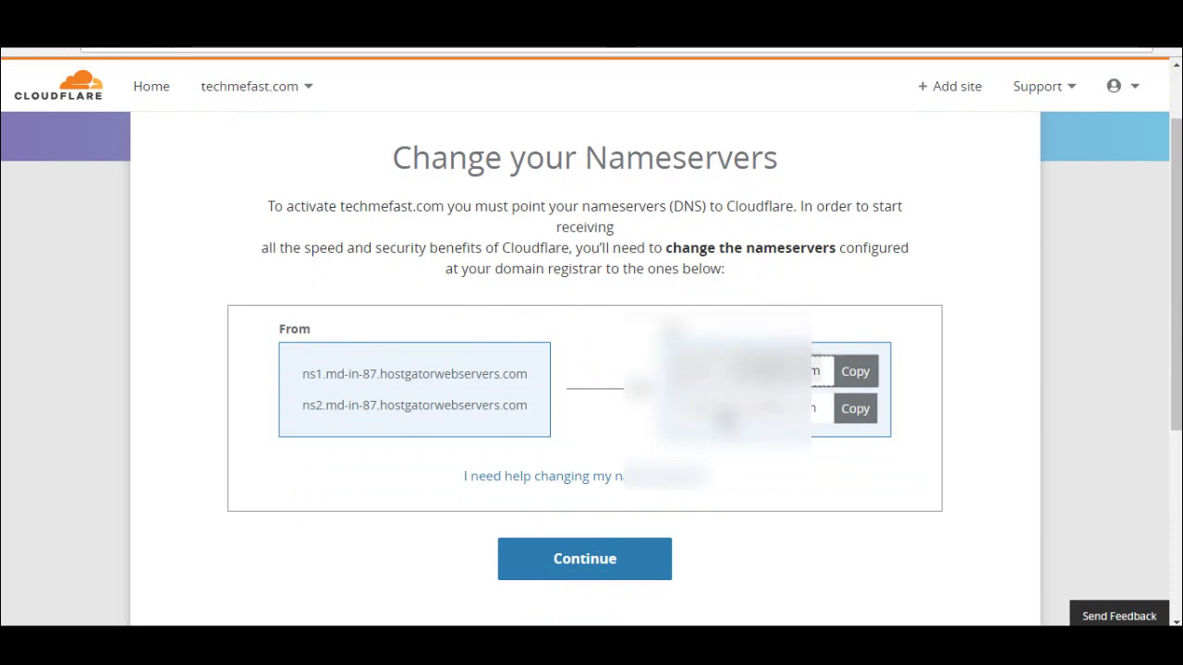
left_click(854, 371)
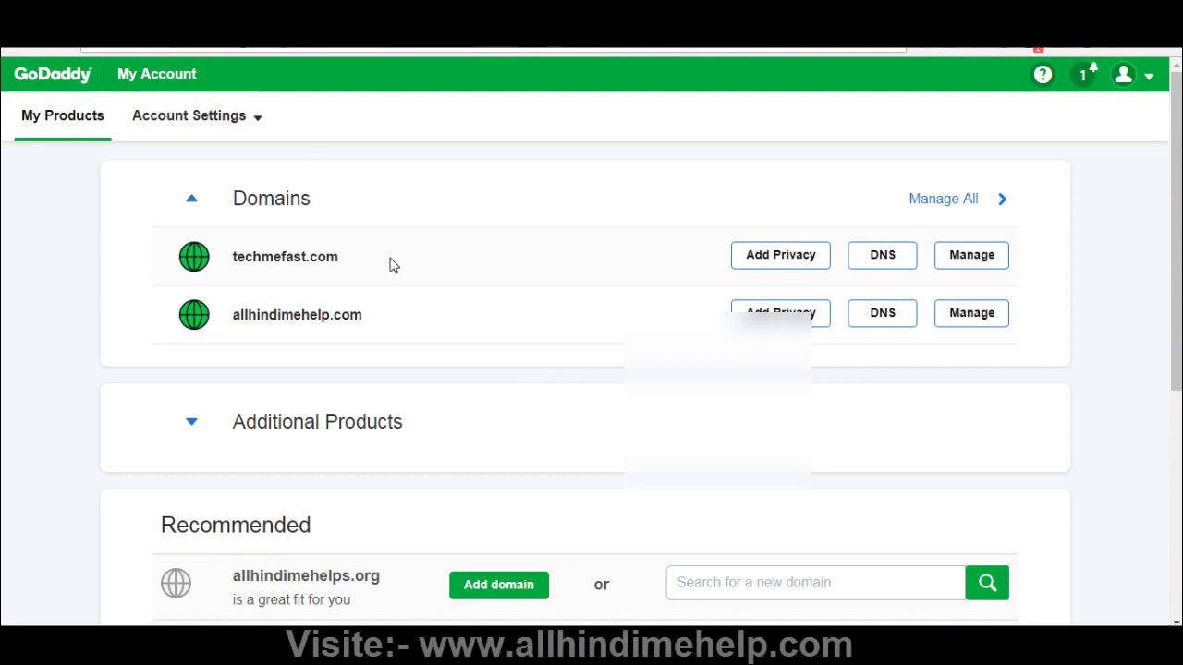
- In GoDaddy, open DNS management for techmefast.com and start changing its nameservers, keeping the nameserver type Custom
left_click(887, 258)
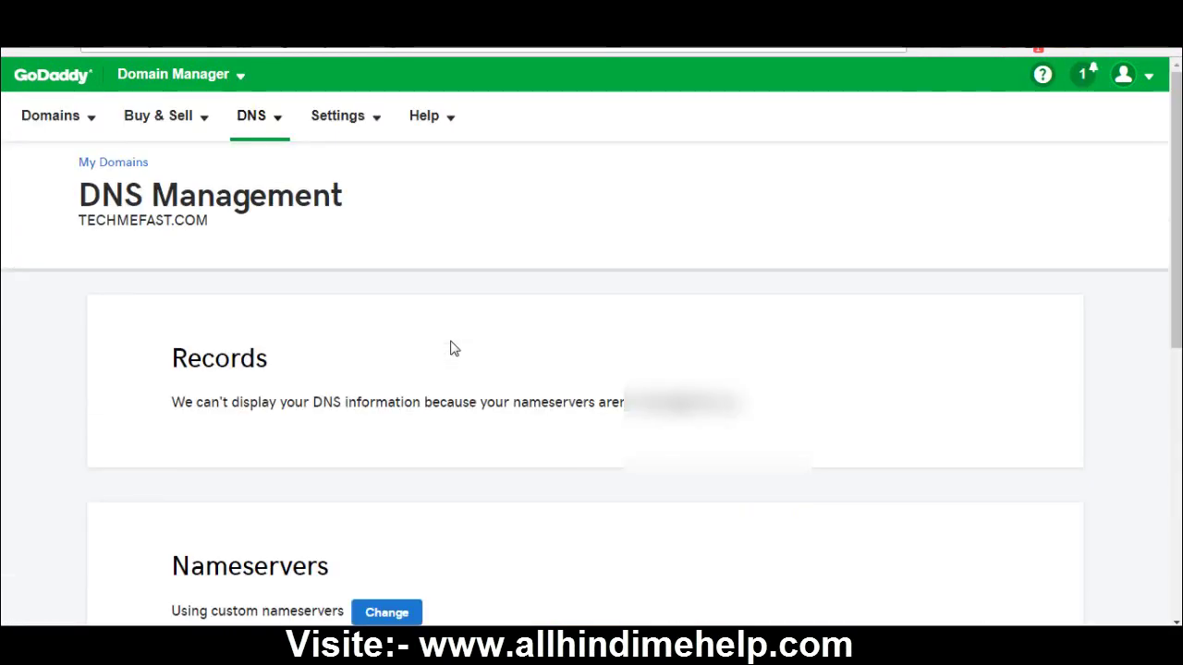
scroll(454, 349, "down", 5)
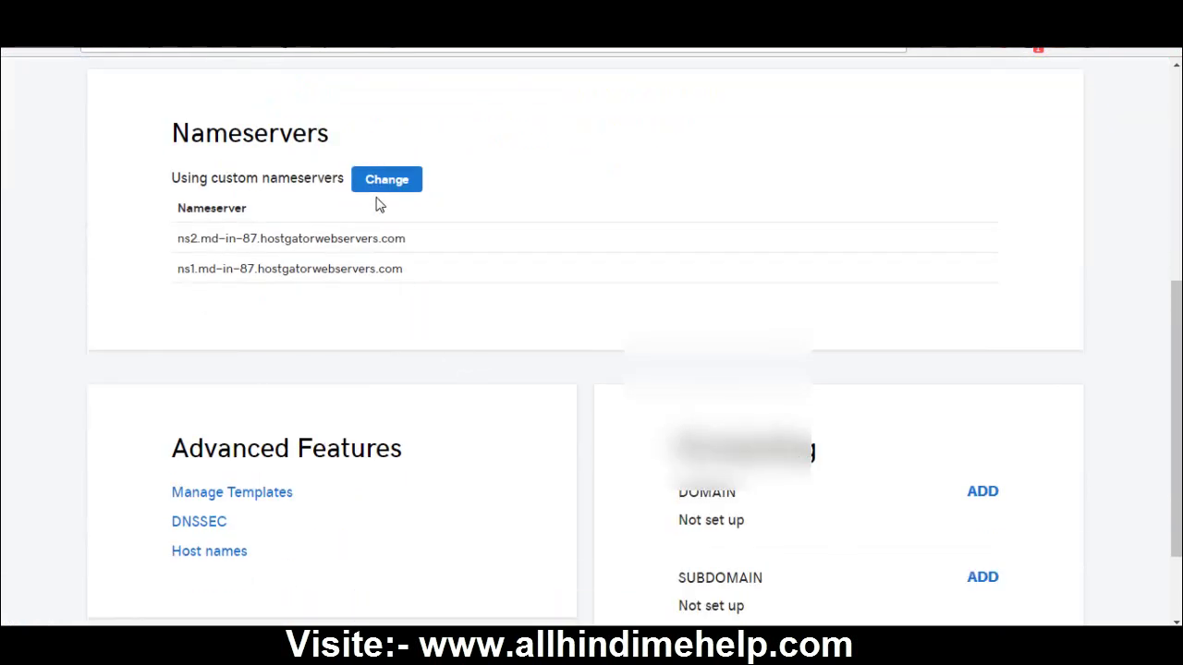
left_click(375, 181)
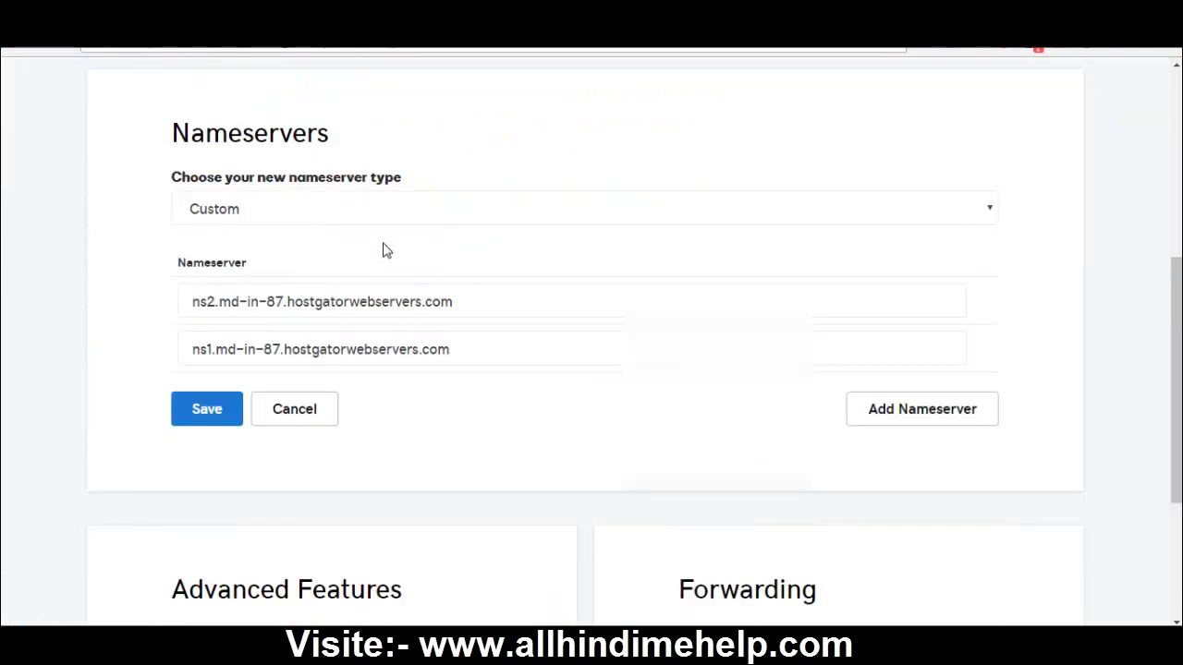
left_click(273, 212)
left_click(263, 257)
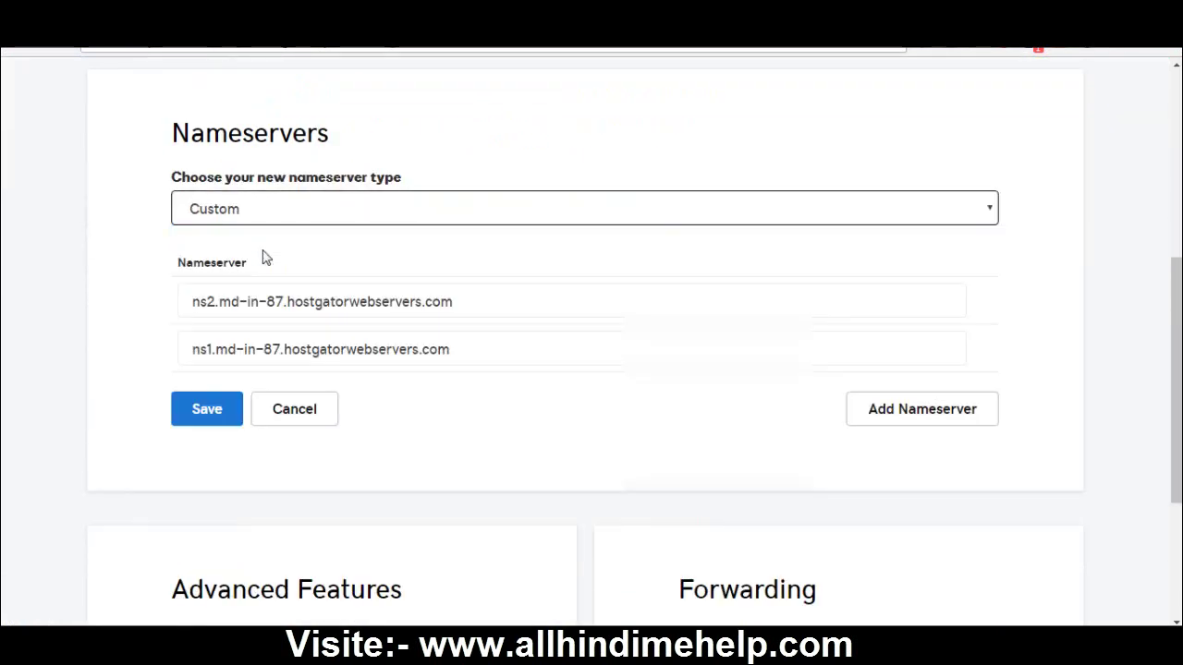
- Replace the two HostGator nameservers with adam.ns.cloudflare.com and betty.ns.cloudflare.com, and save the change
triple_click(289, 302)
type("adam.ns.cloudflare.com")
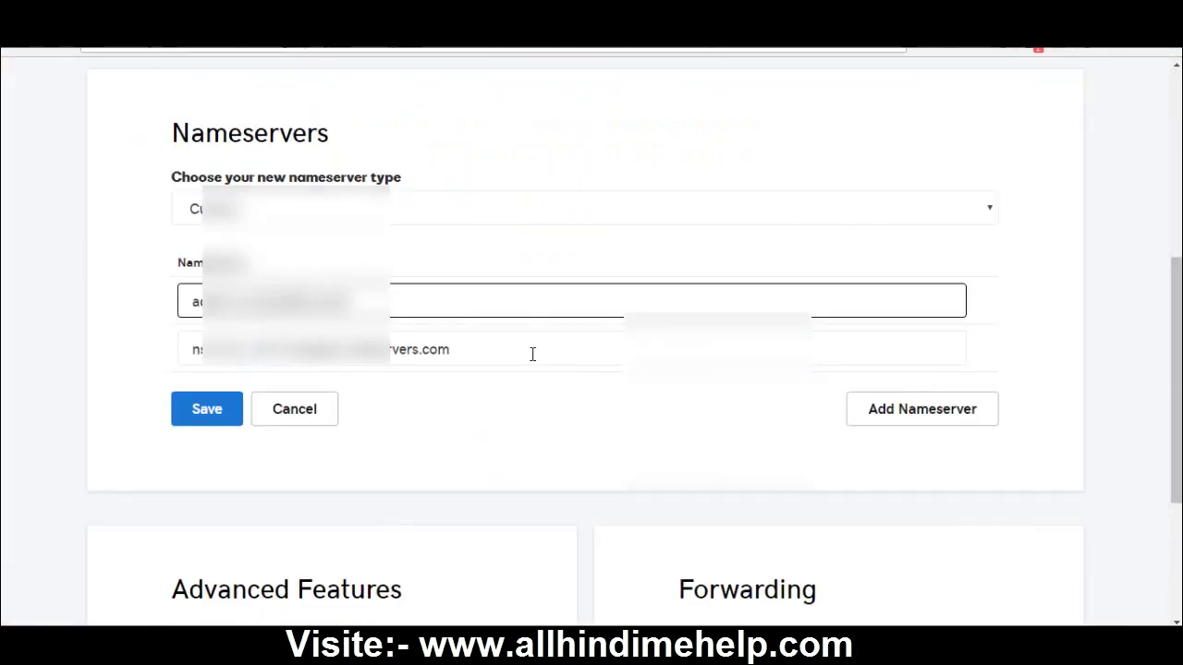
left_click_drag(532, 354, 156, 368)
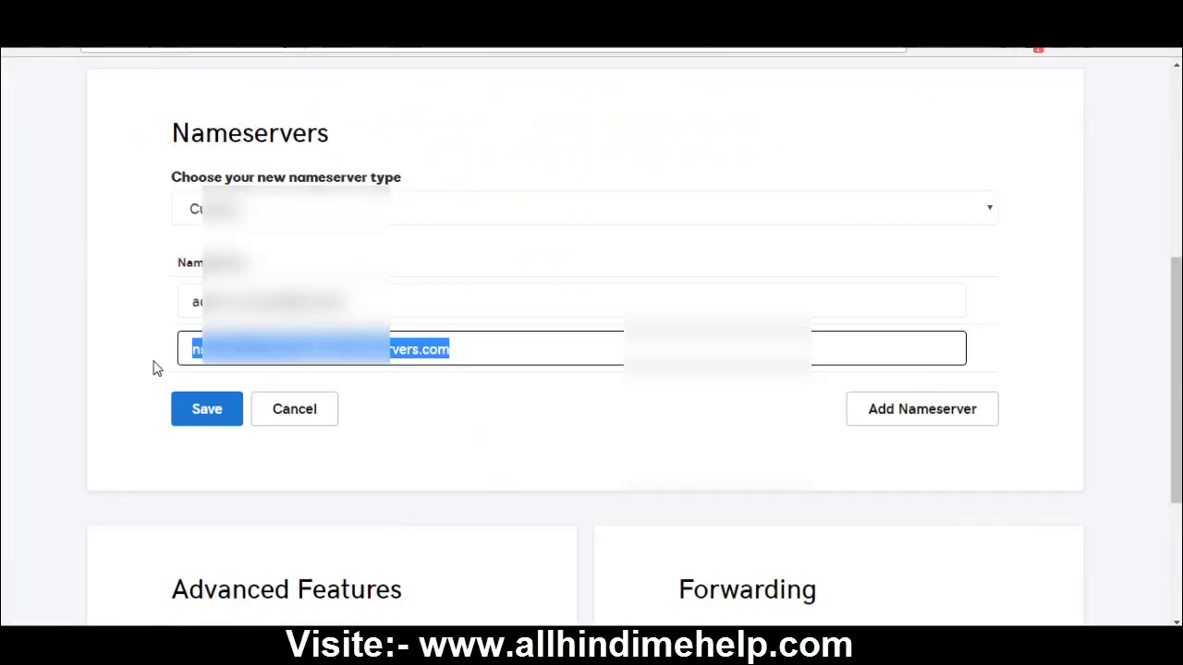
key("ctrl+v")
left_click(201, 414)
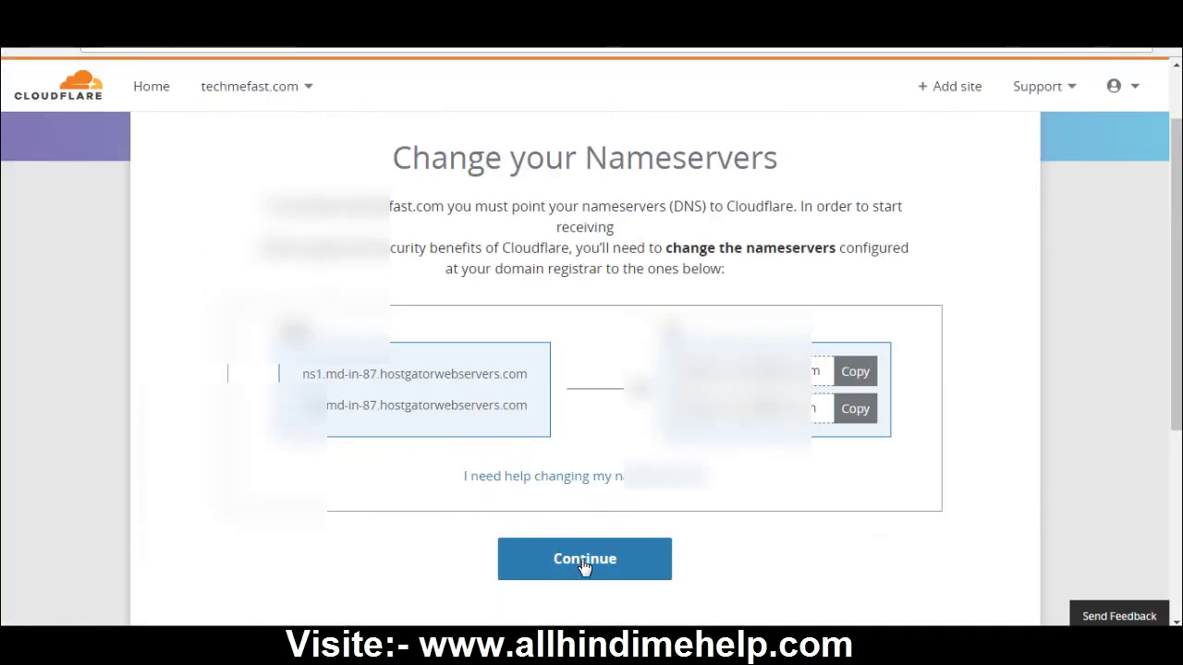
- In Cloudflare, continue past the nameserver instructions and review techmefast.com's overview, including its advanced options and domain summary
left_click(584, 566)
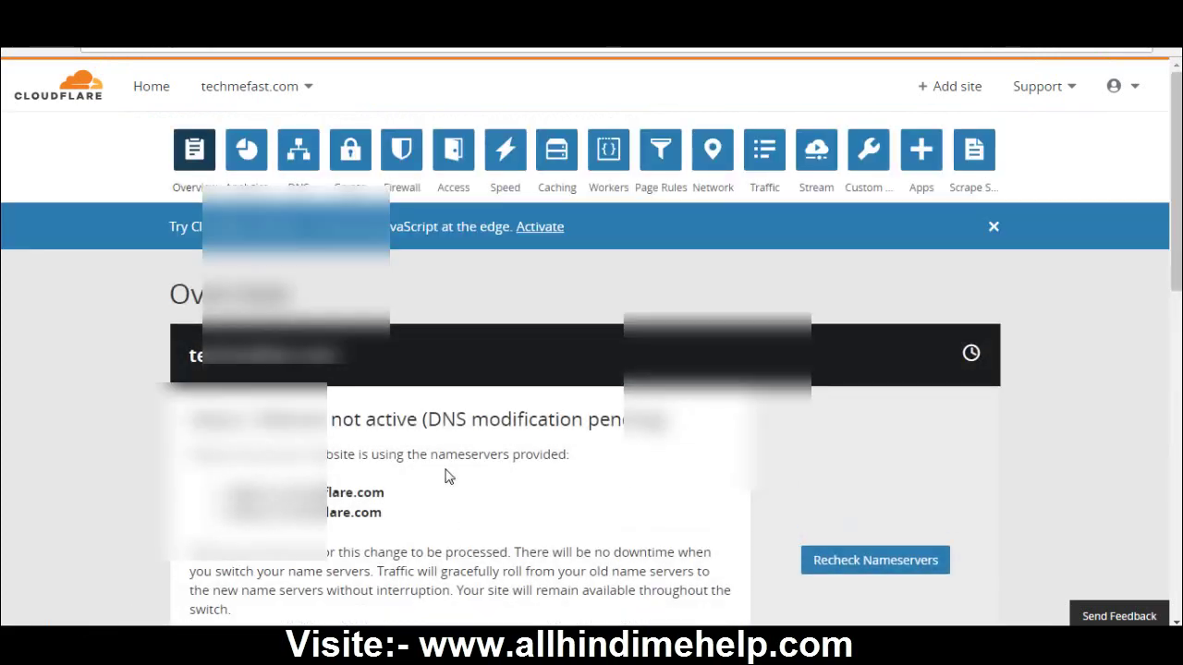
scroll(499, 394, "down", 5)
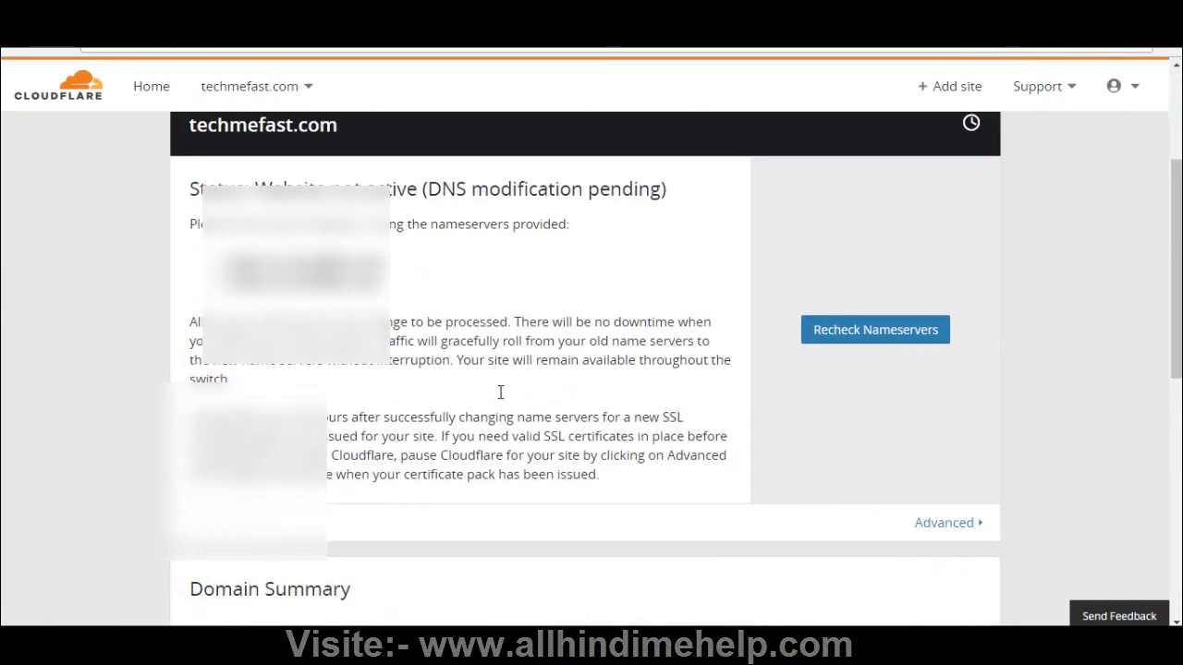
left_click(928, 326)
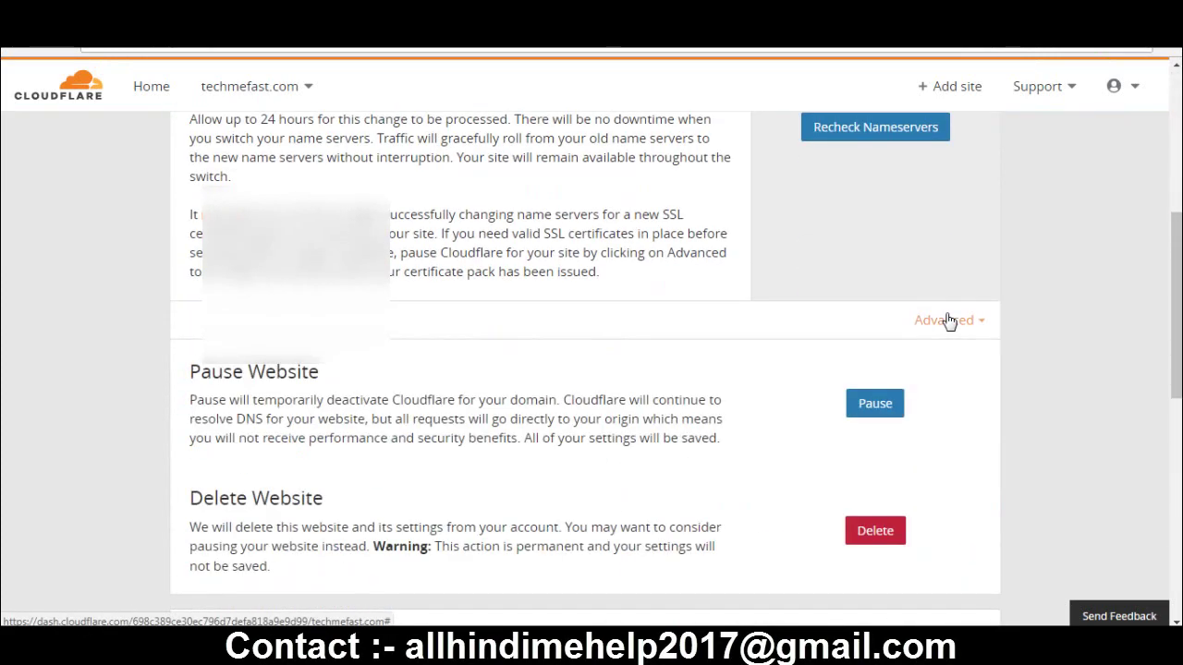
scroll(819, 323, "down", 4)
scroll(607, 261, "down", 3)
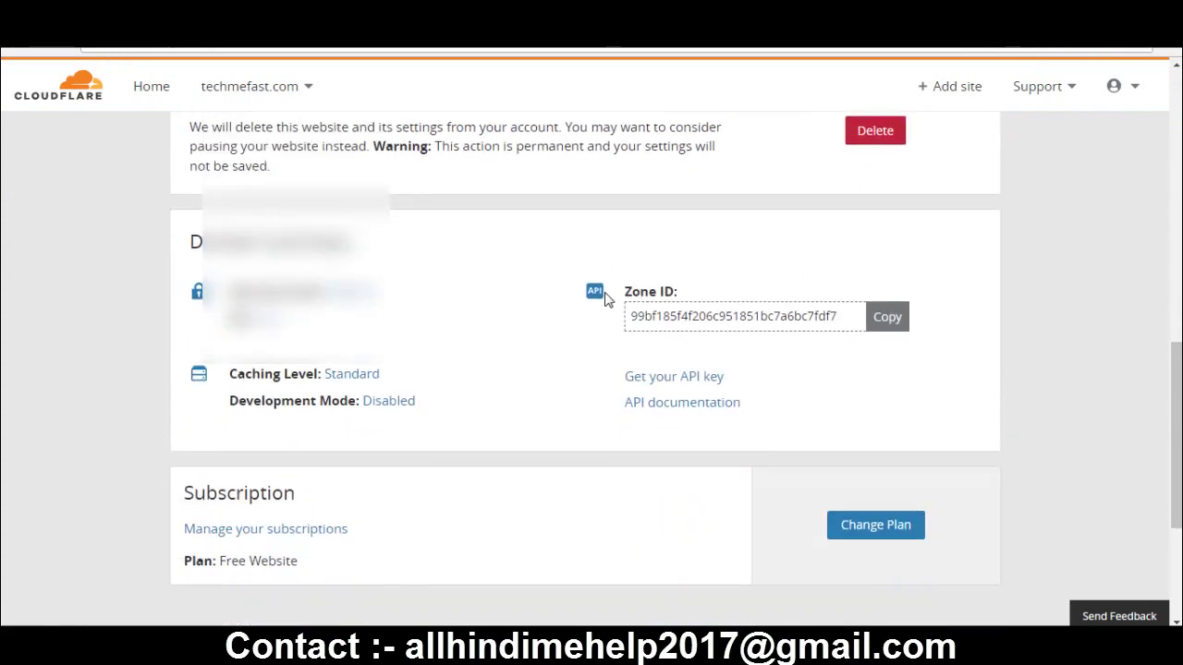
scroll(597, 296, "up", 1)
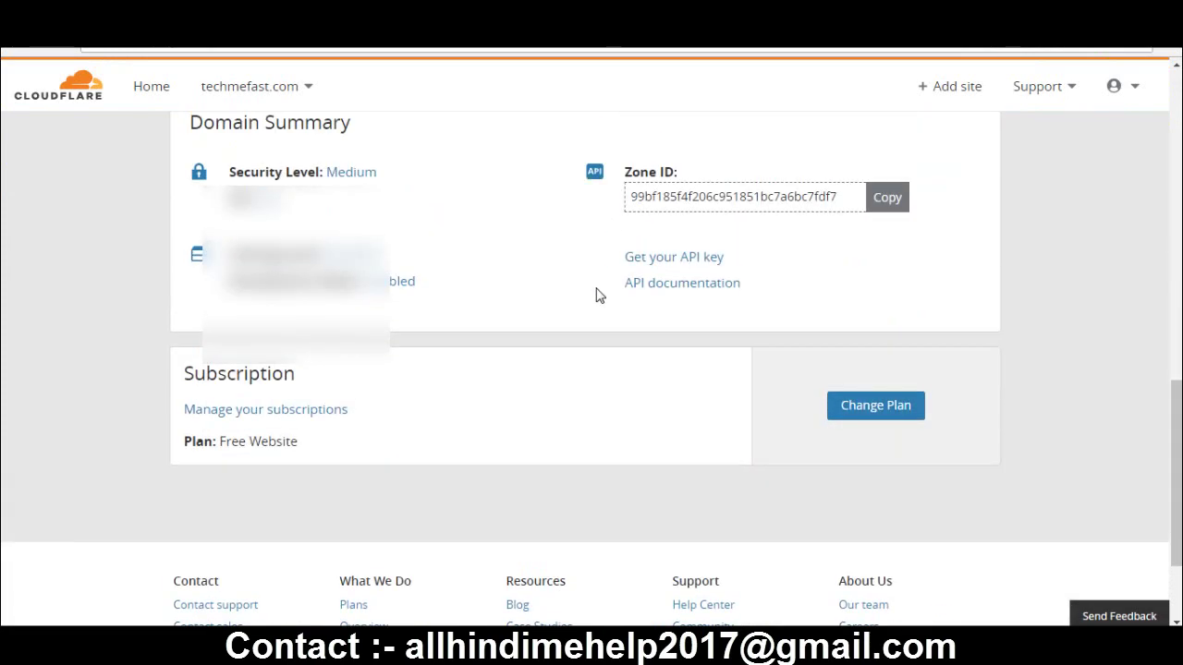
scroll(596, 294, "up", 10)
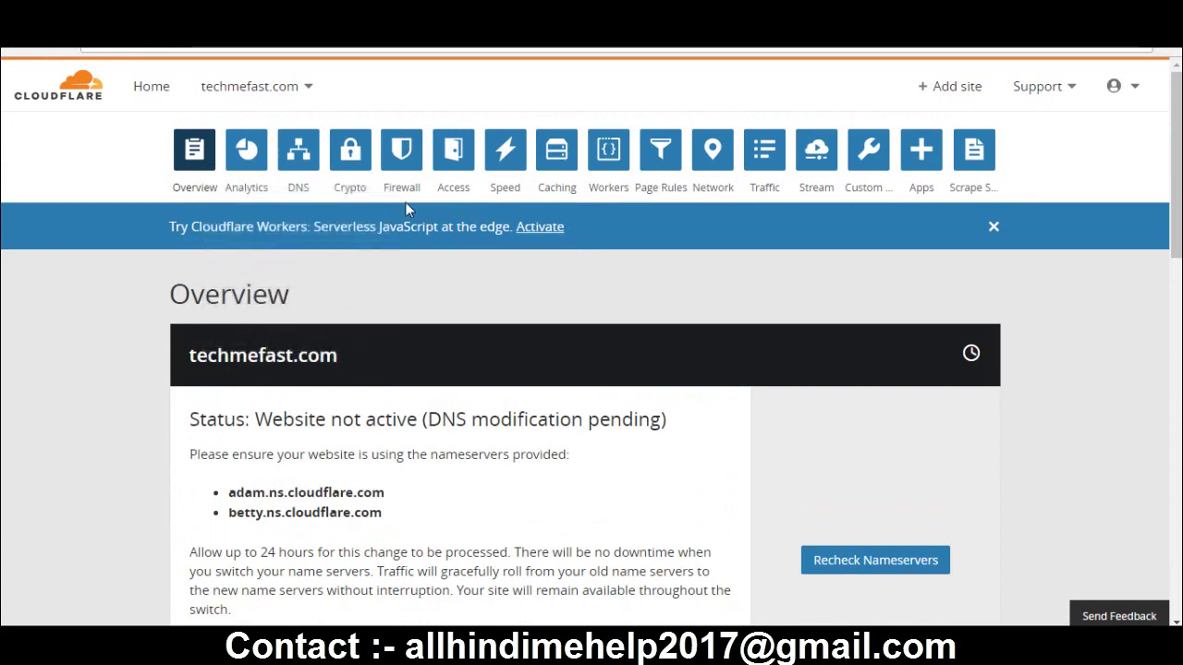
- Set the SSL mode in techmefast.com's Crypto settings to Flexible
left_click(351, 153)
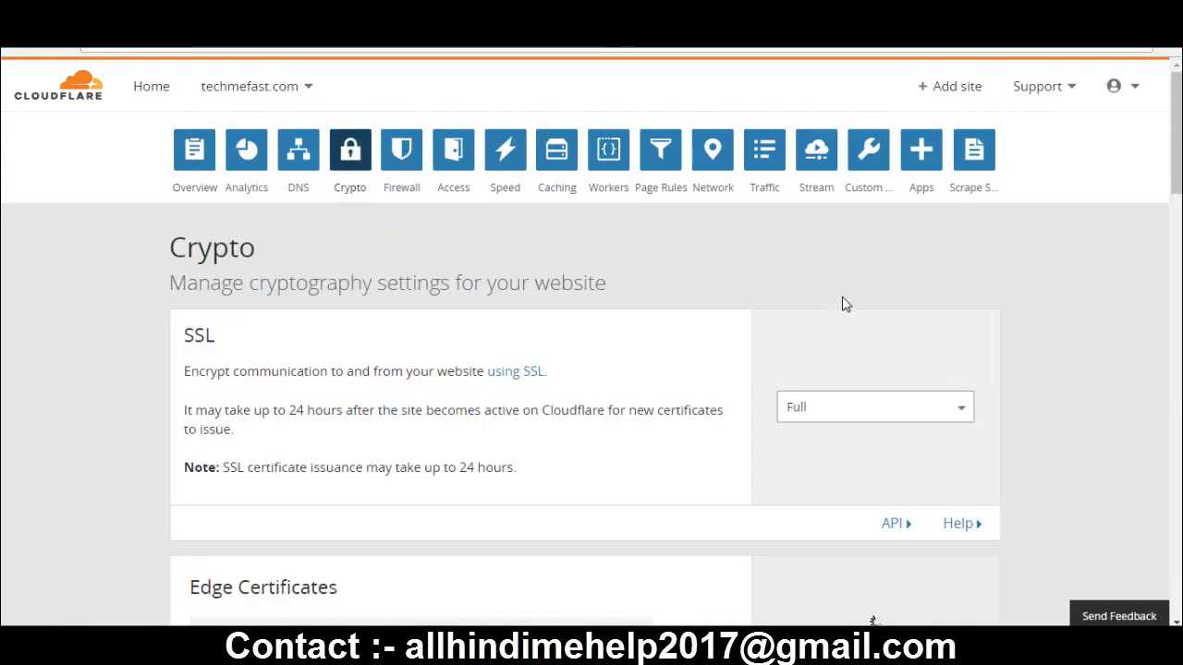
scroll(845, 345, "down", 1)
left_click(834, 328)
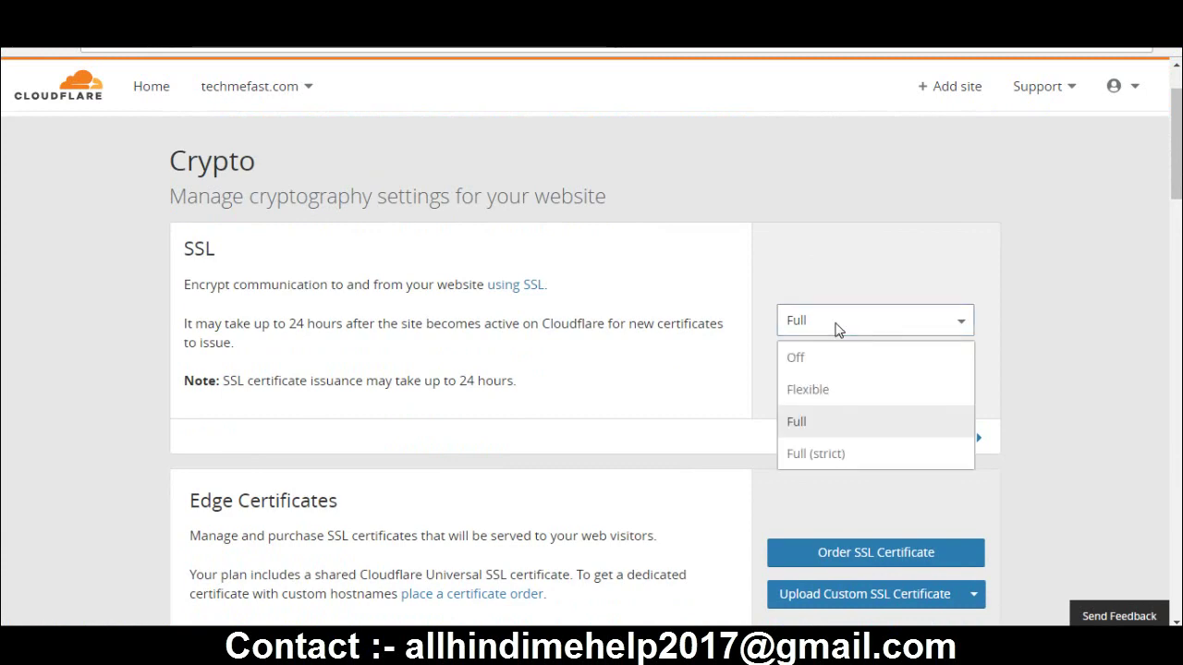
left_click(829, 390)
- Turn on Always use HTTPS so that all http requests are redirected to https
scroll(523, 344, "down", 4)
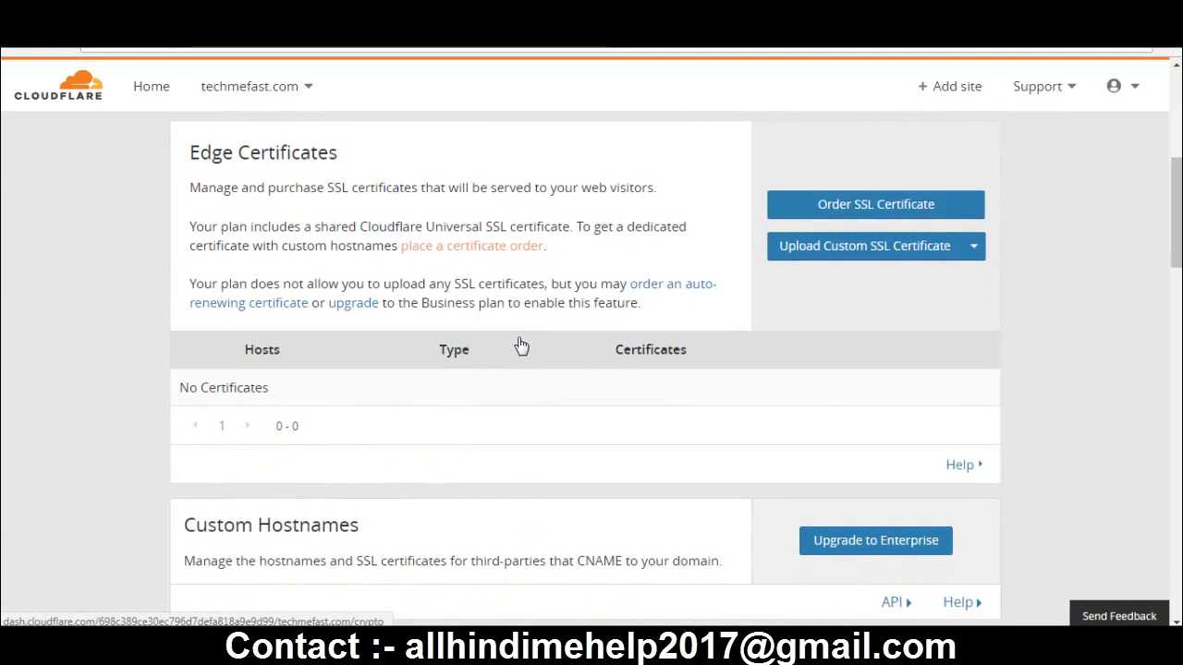
scroll(521, 345, "down", 5)
scroll(542, 357, "down", 3)
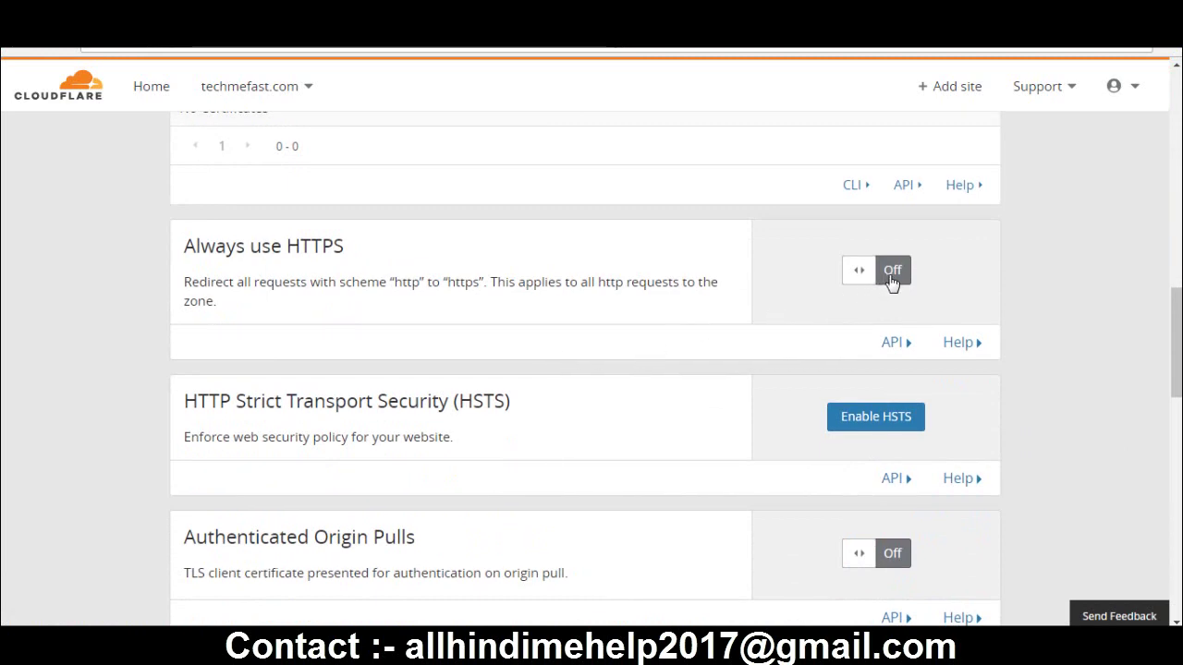
left_click(892, 282)
- Turn on Automatic HTTPS Rewrites for techmefast.com
scroll(757, 384, "down", 4)
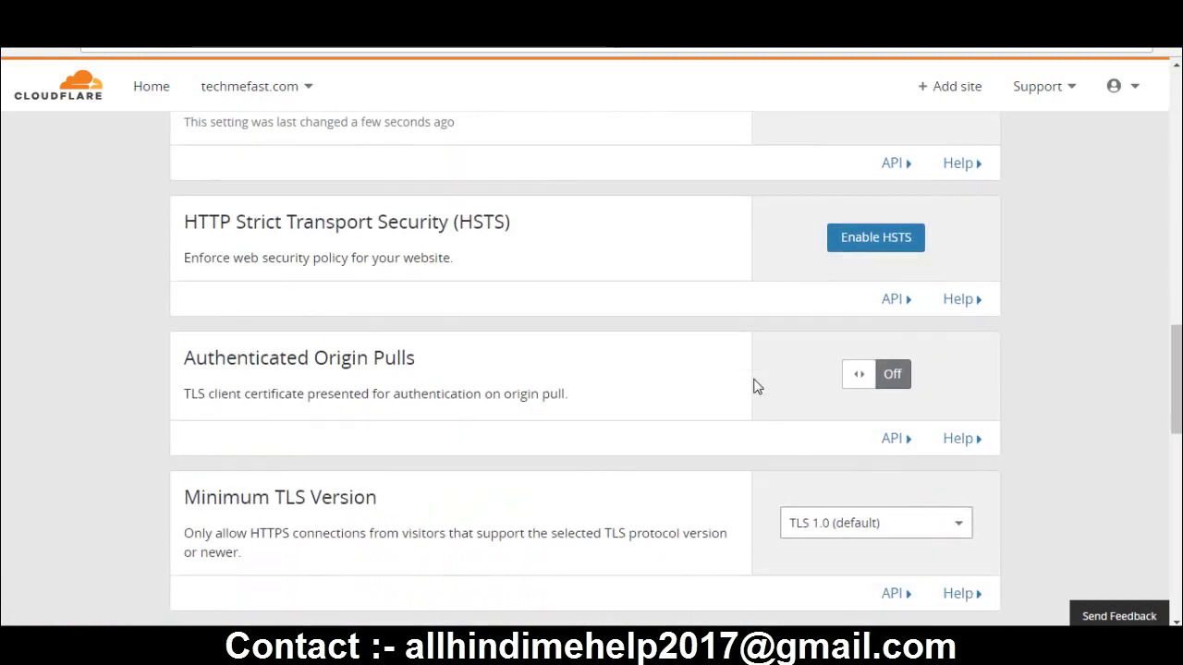
scroll(753, 387, "down", 5)
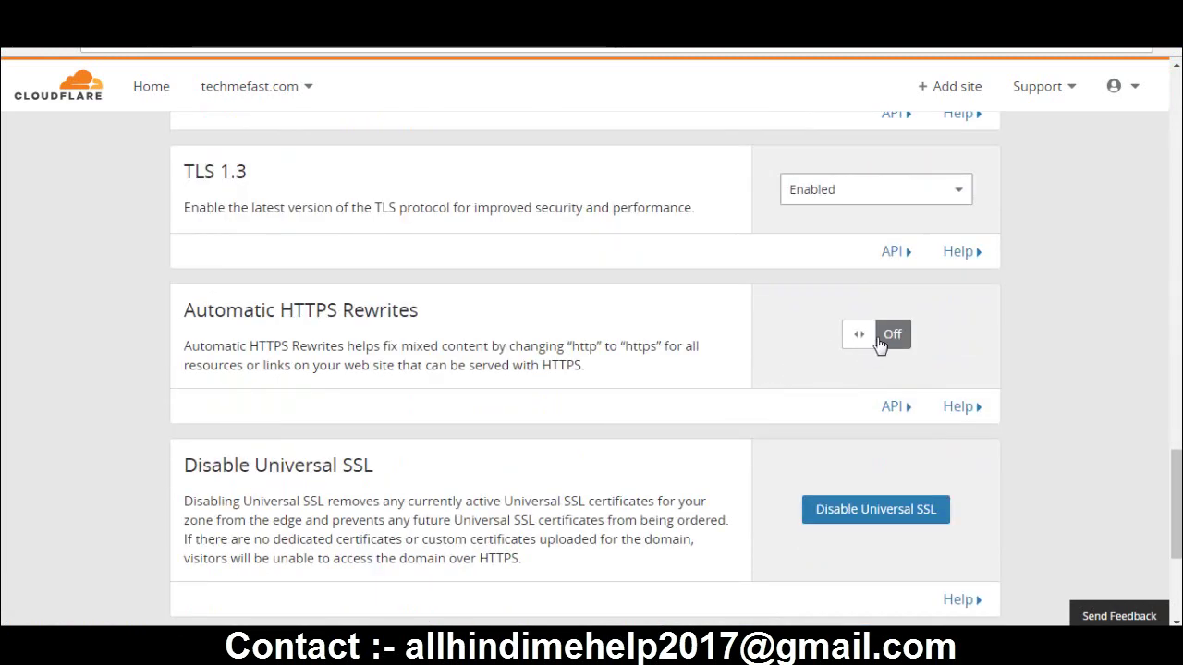
left_click(879, 340)
scroll(652, 391, "down", 3)
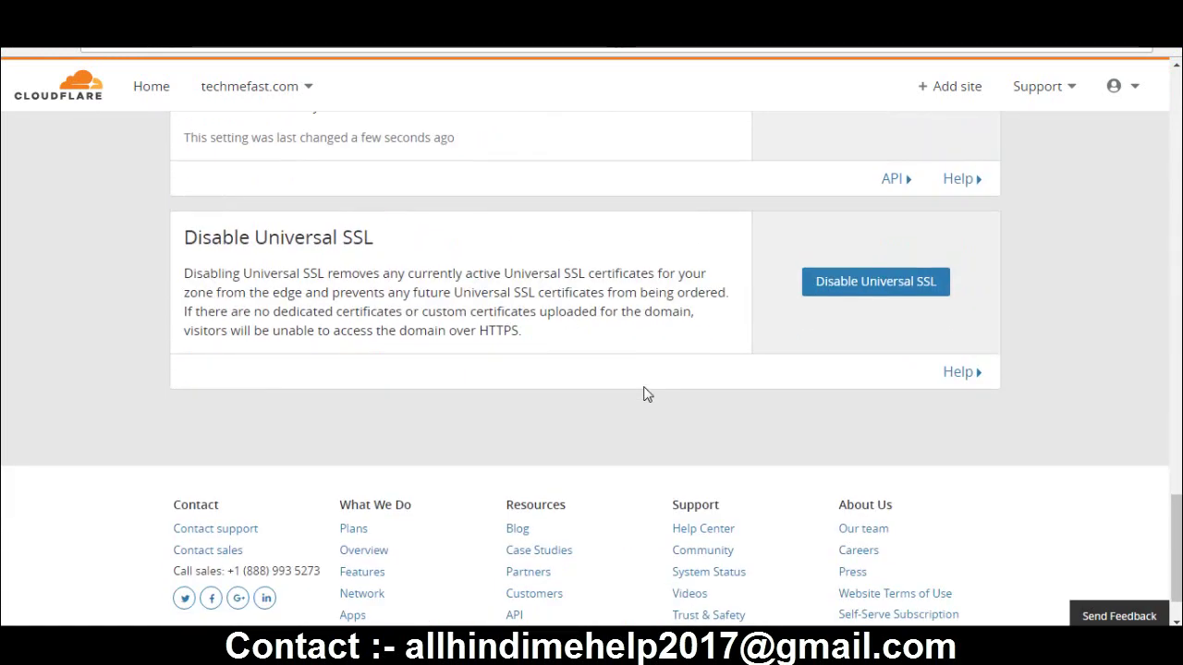
- Review techmefast.com's Crypto settings from Automatic HTTPS Rewrites back up through the Origin Certificates and Custom Hostnames sections
scroll(647, 391, "up", 10)
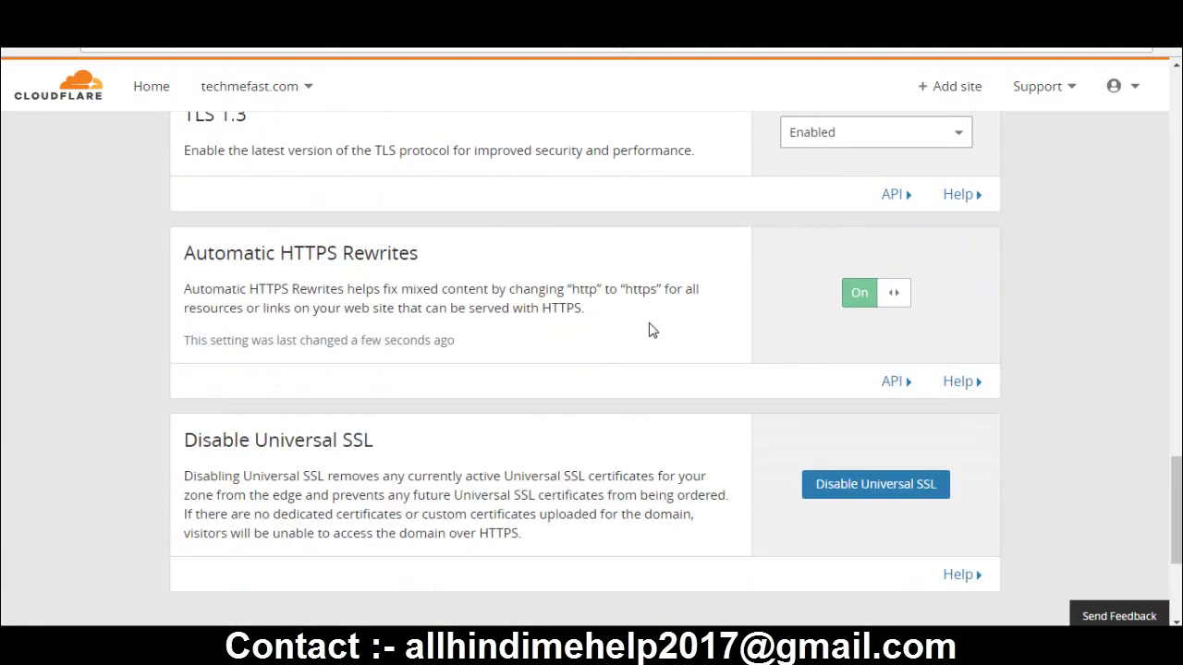
scroll(652, 318, "up", 10)
scroll(656, 313, "down", 5)
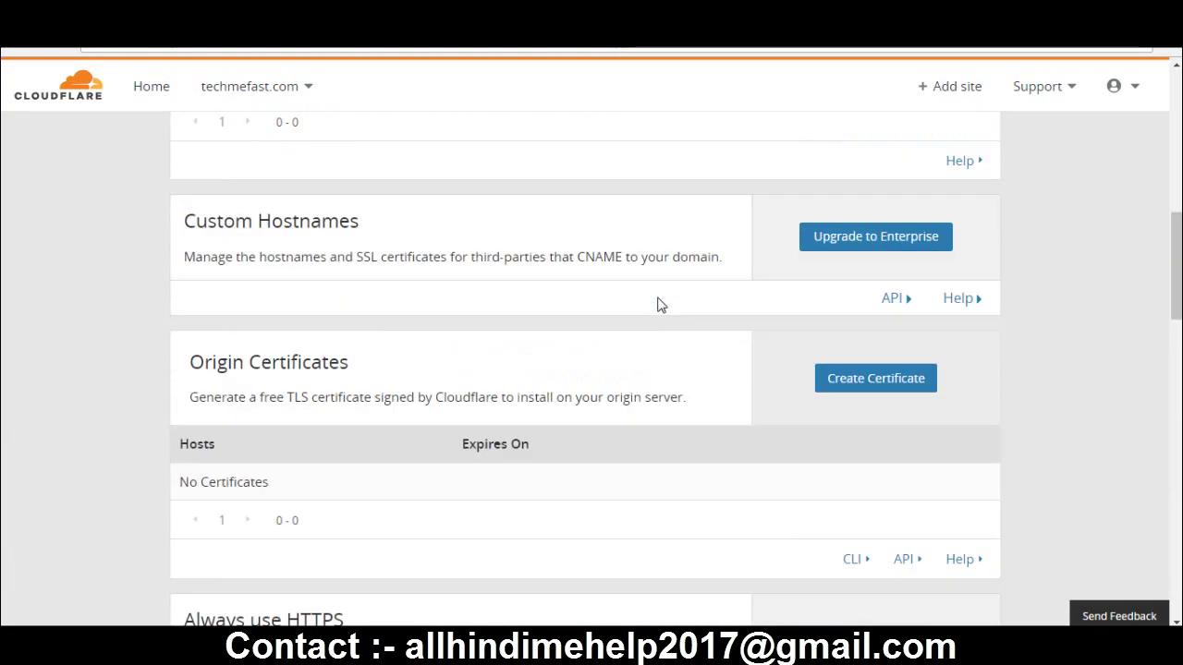
scroll(660, 305, "up", 3)
scroll(659, 306, "down", 2)
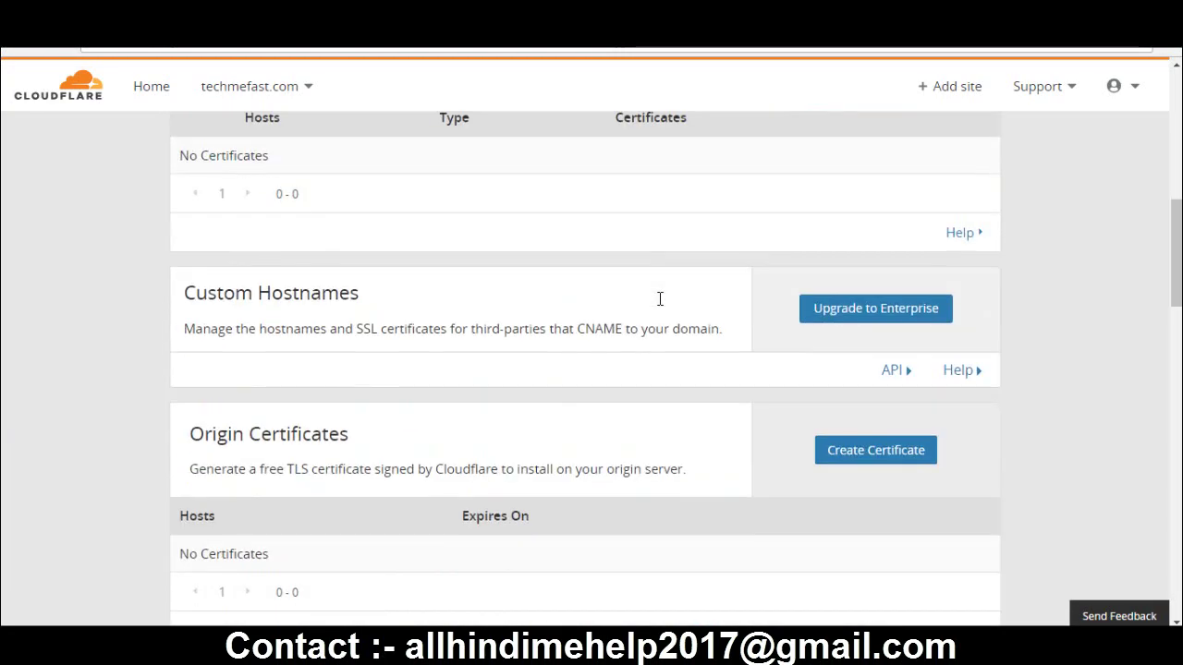
scroll(662, 306, "up", 4)
scroll(661, 306, "up", 4)
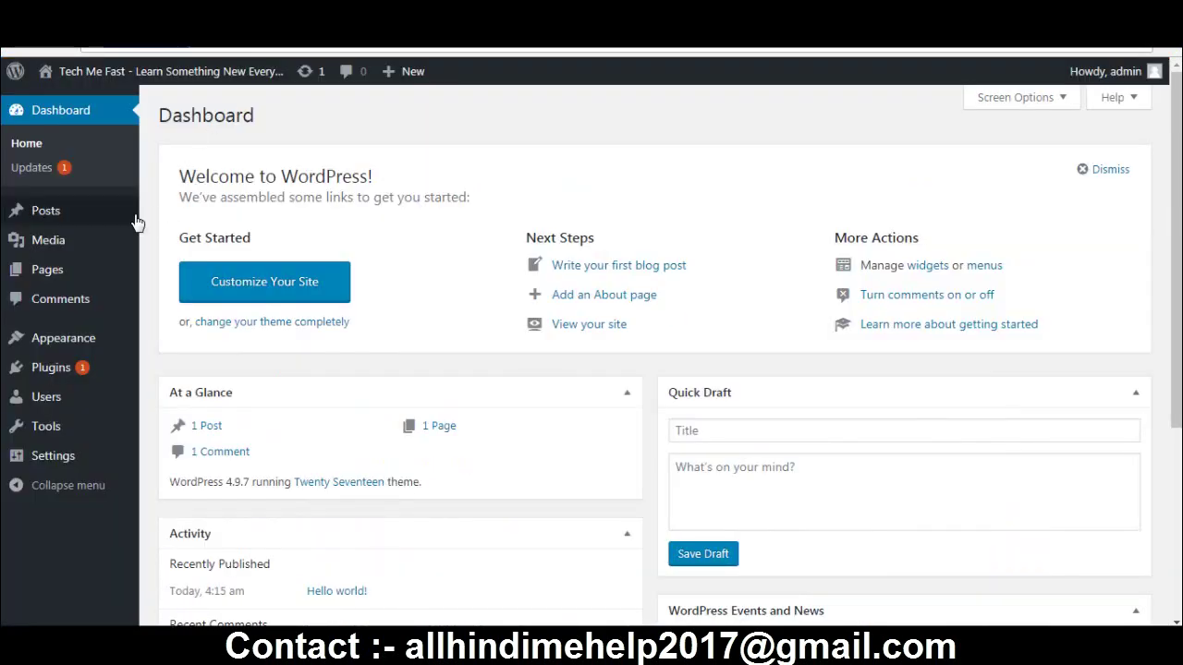
- In the techmefast.com WordPress admin, upload and install the plugin file really-simple-ssl.3.0.2.zip, and activate the plugin
mouse_move(134, 222)
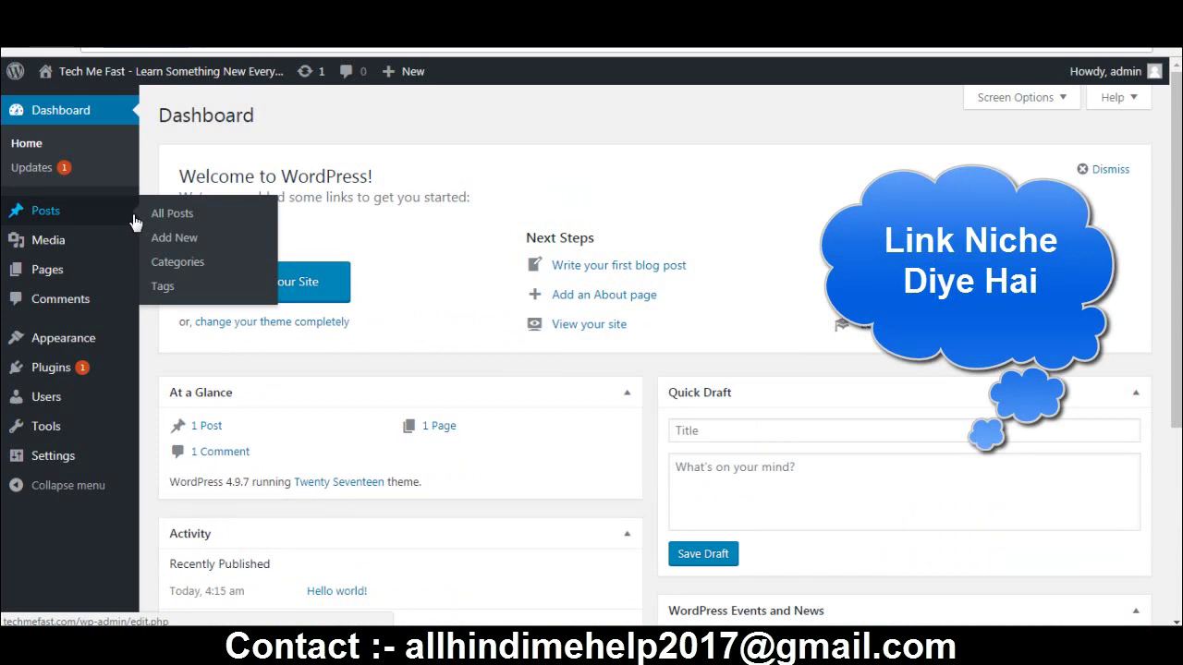
mouse_move(99, 379)
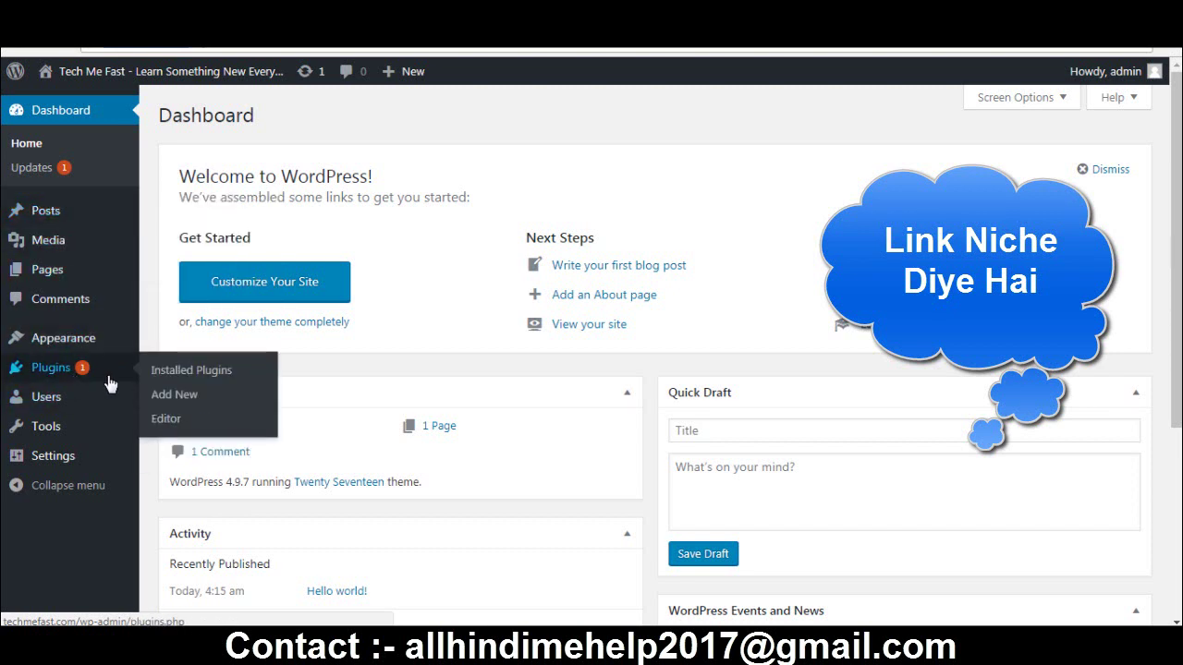
left_click(173, 400)
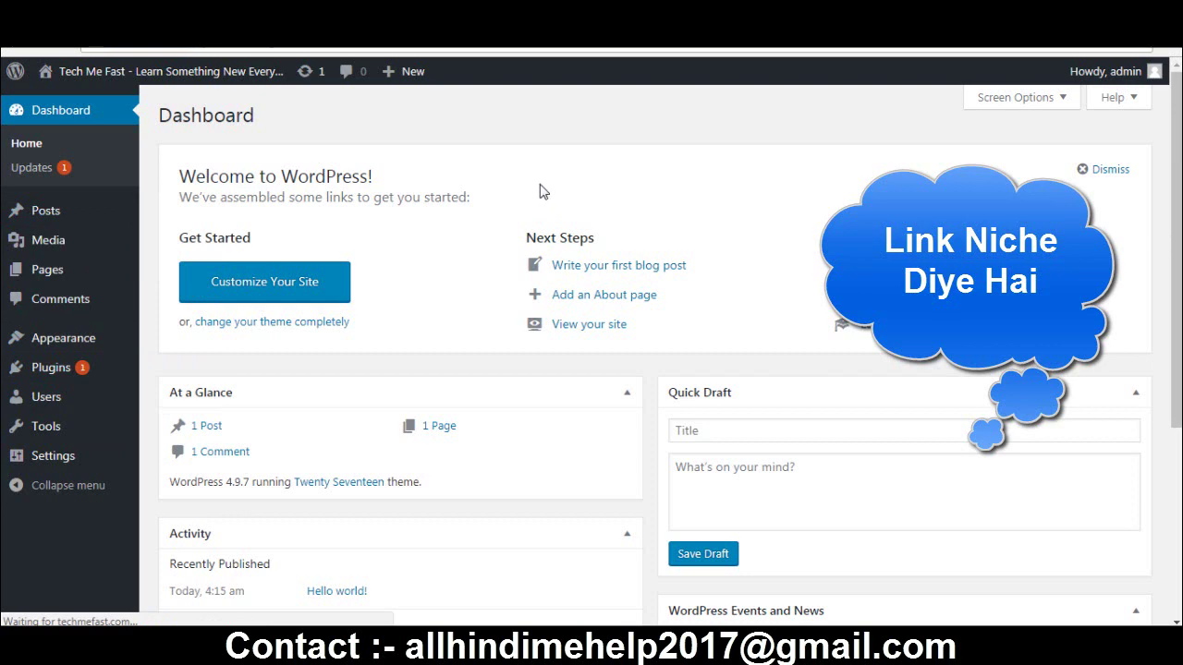
left_click(315, 116)
left_click(548, 273)
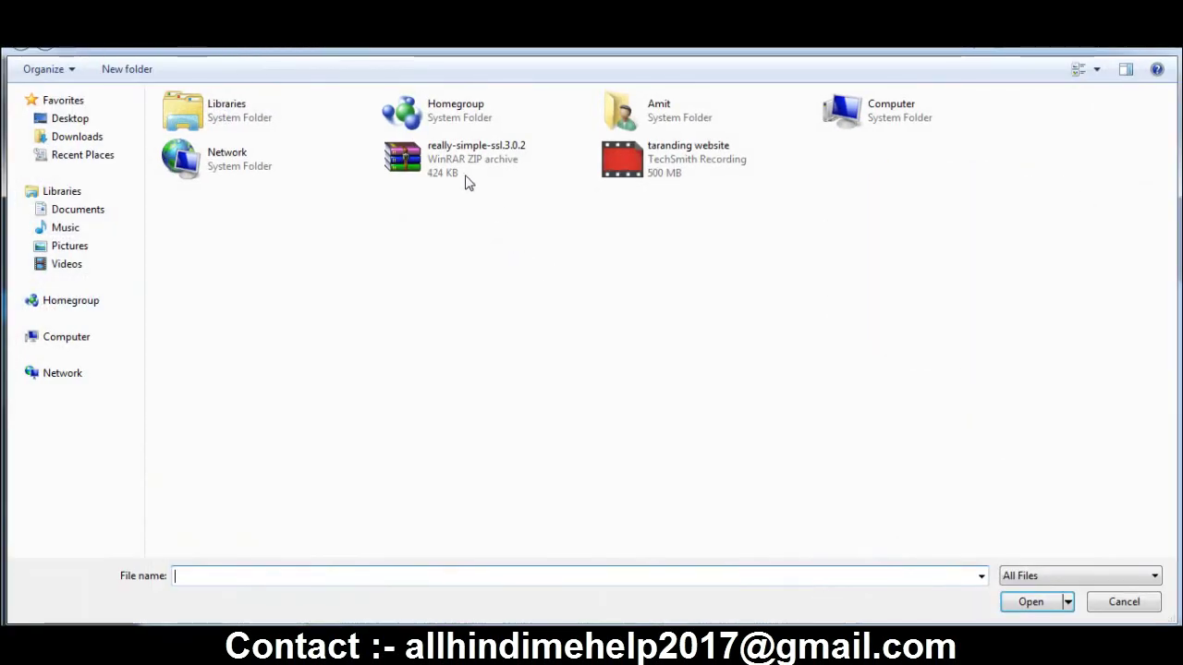
left_click(435, 167)
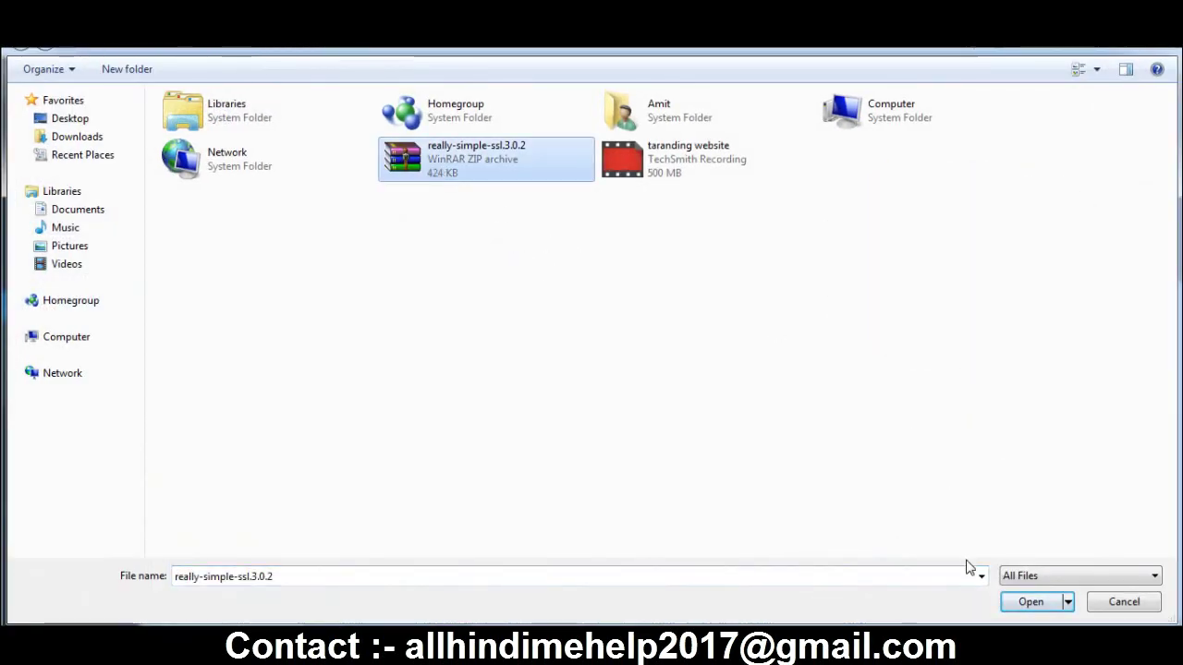
left_click(1029, 602)
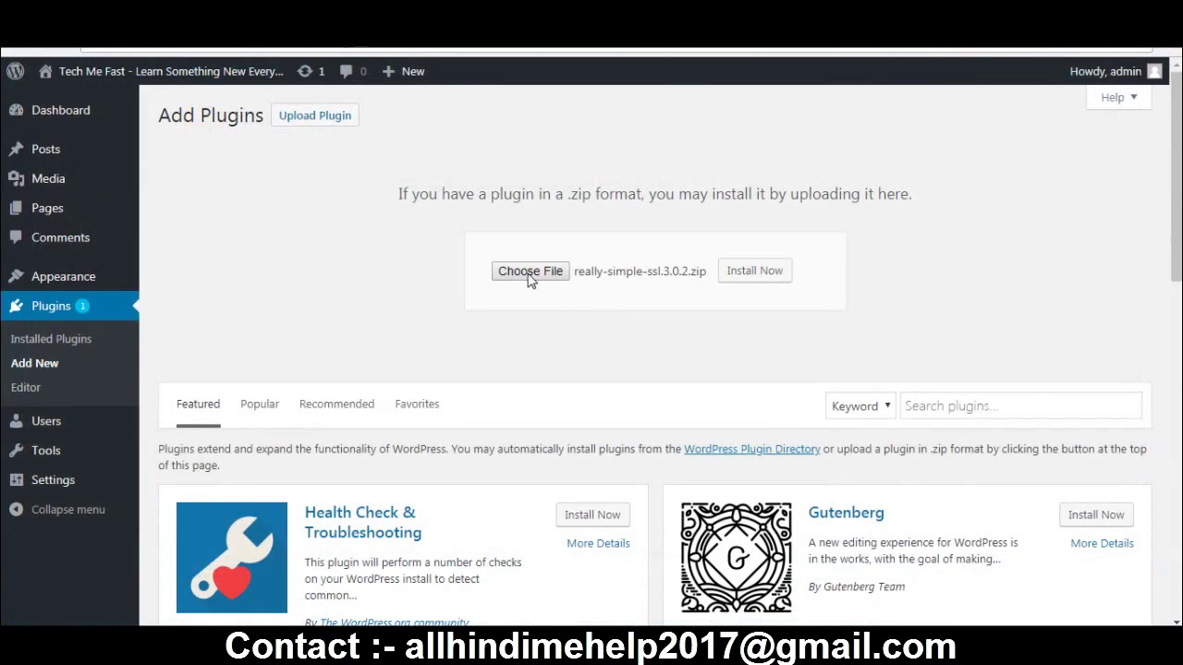
left_click(763, 277)
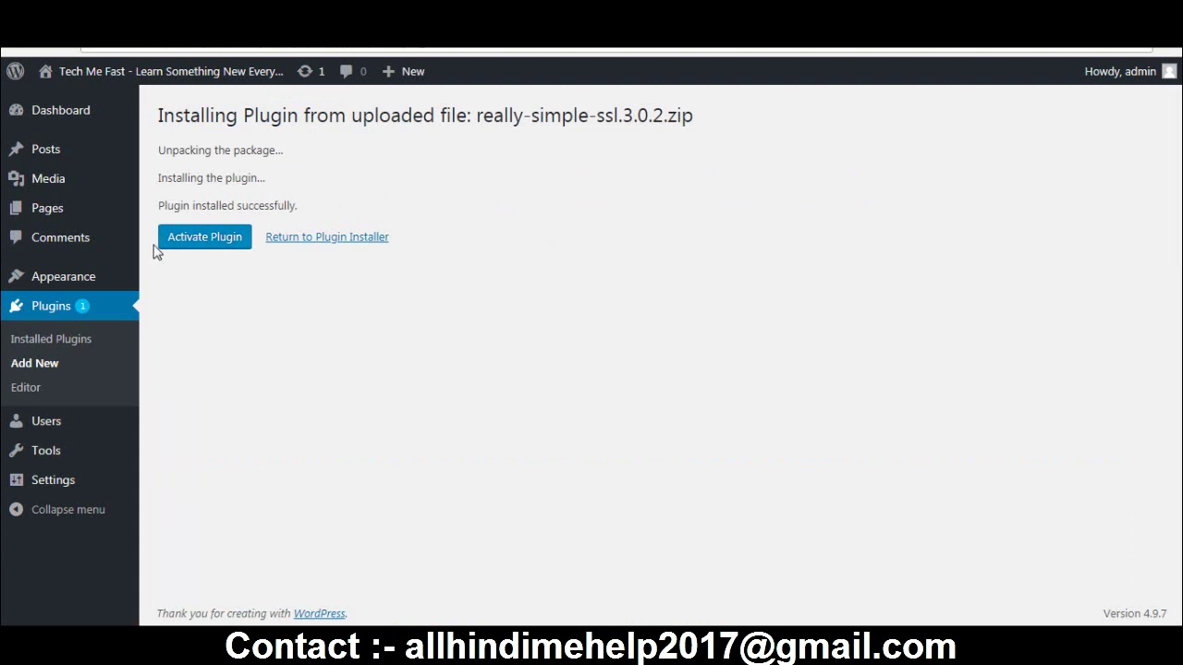
left_click(186, 240)
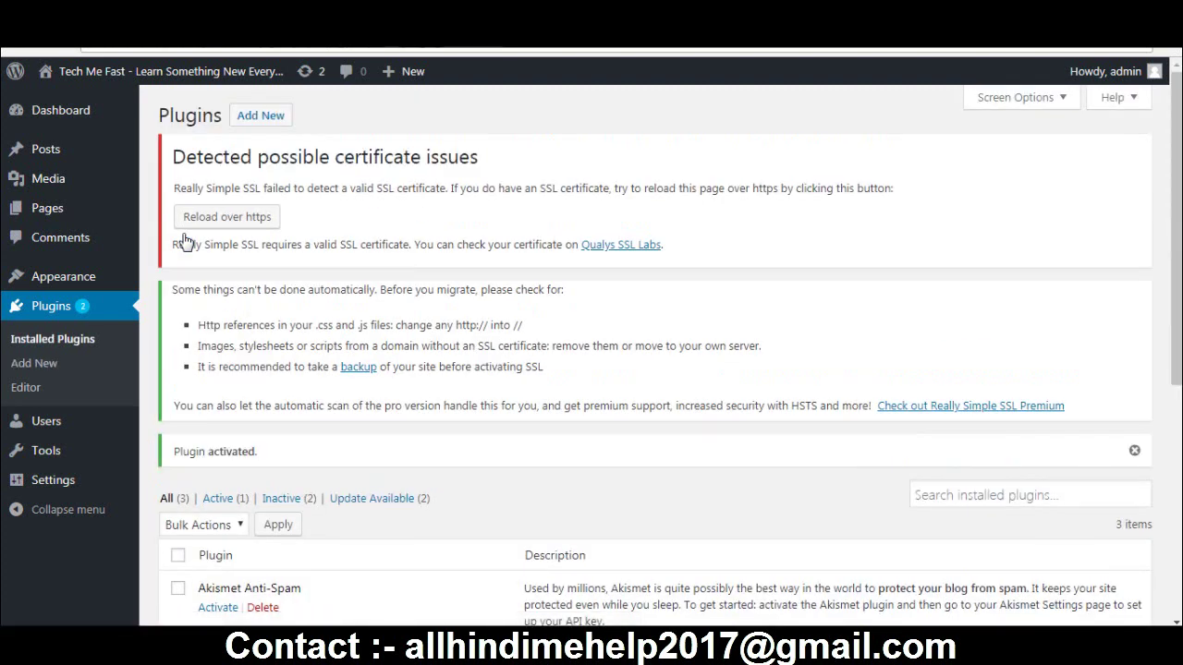
- Open Really Simple SSL's own settings and save them with Auto replace mixed content enabled
scroll(403, 242, "down", 4)
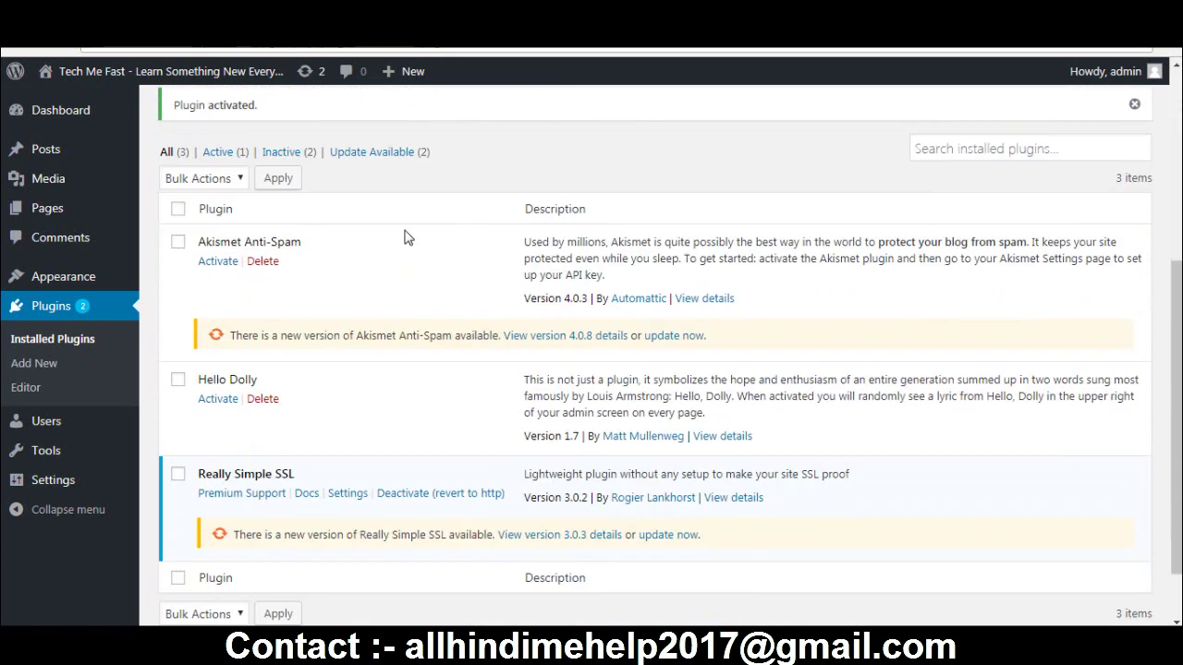
left_click(360, 495)
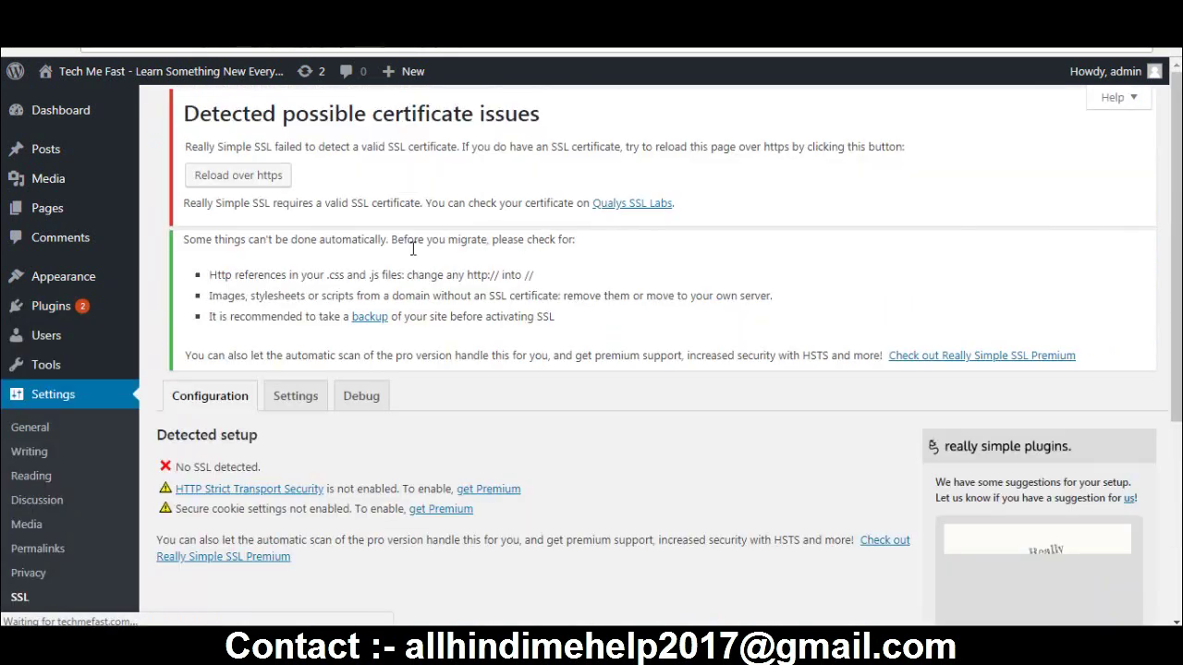
scroll(420, 351, "down", 1)
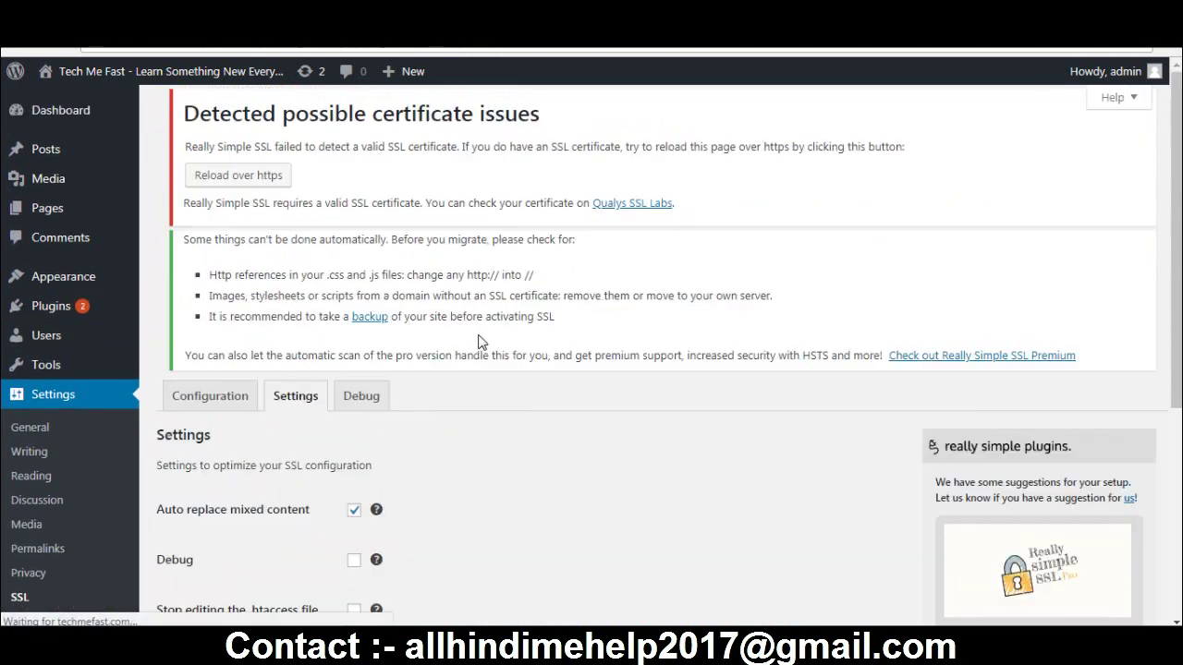
scroll(471, 349, "down", 3)
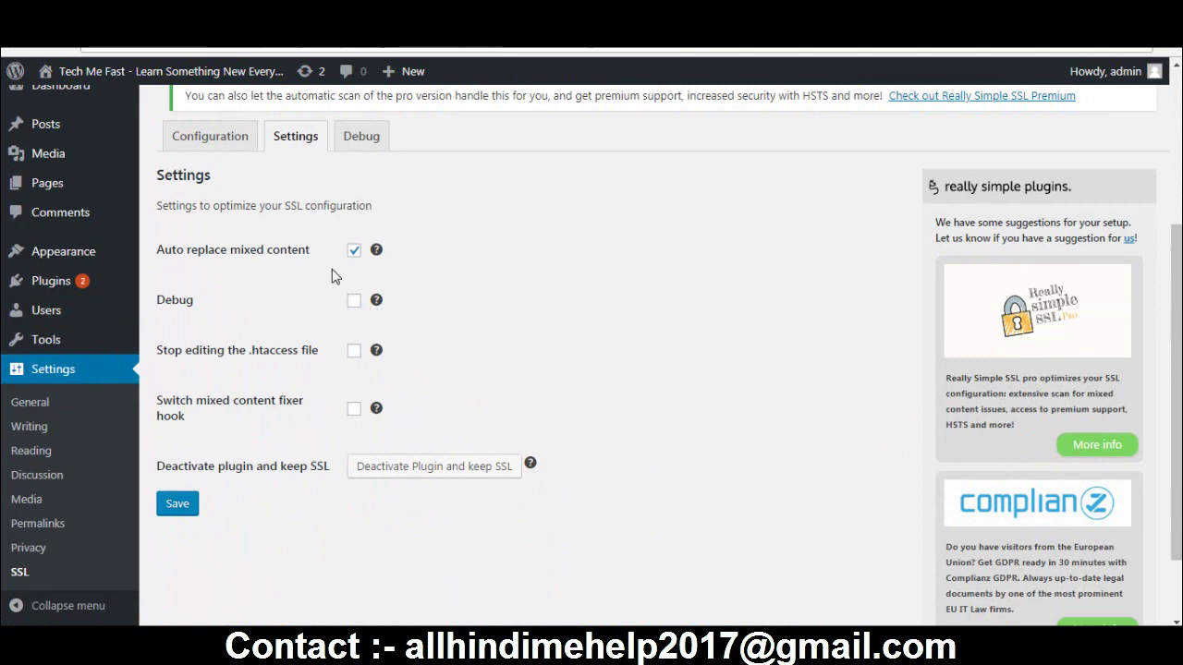
left_click(175, 506)
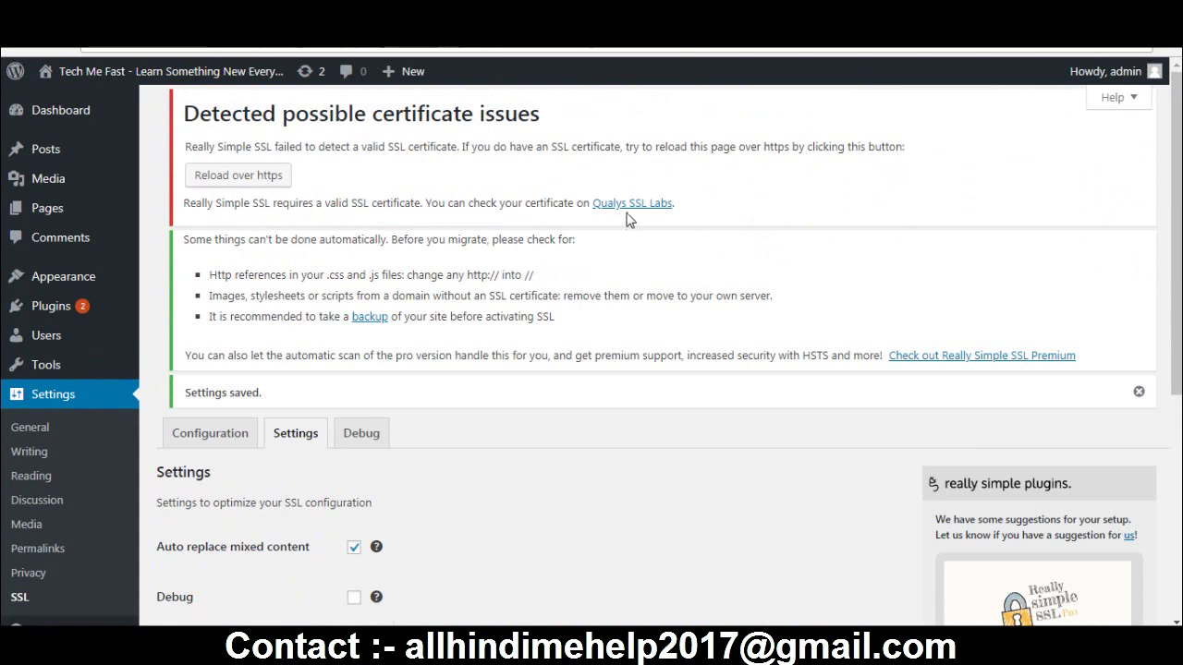
- Open the Tech Me Fast site in a new browser tab and check its connection security information
mouse_move(83, 74)
right_click(65, 109)
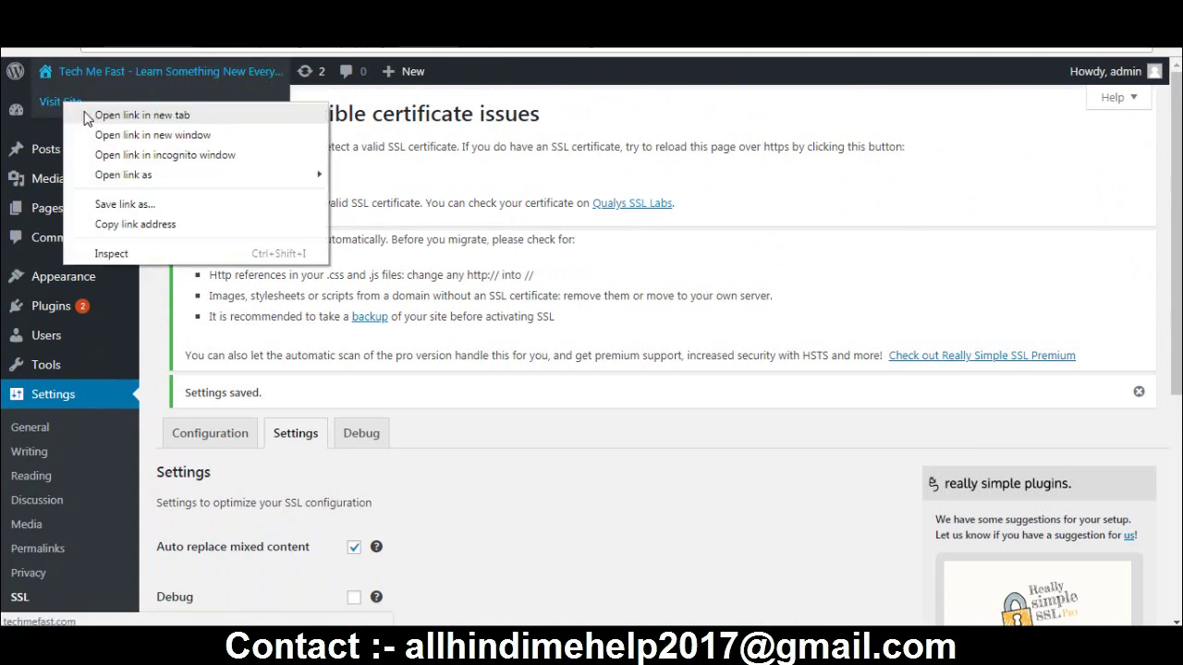
left_click(93, 115)
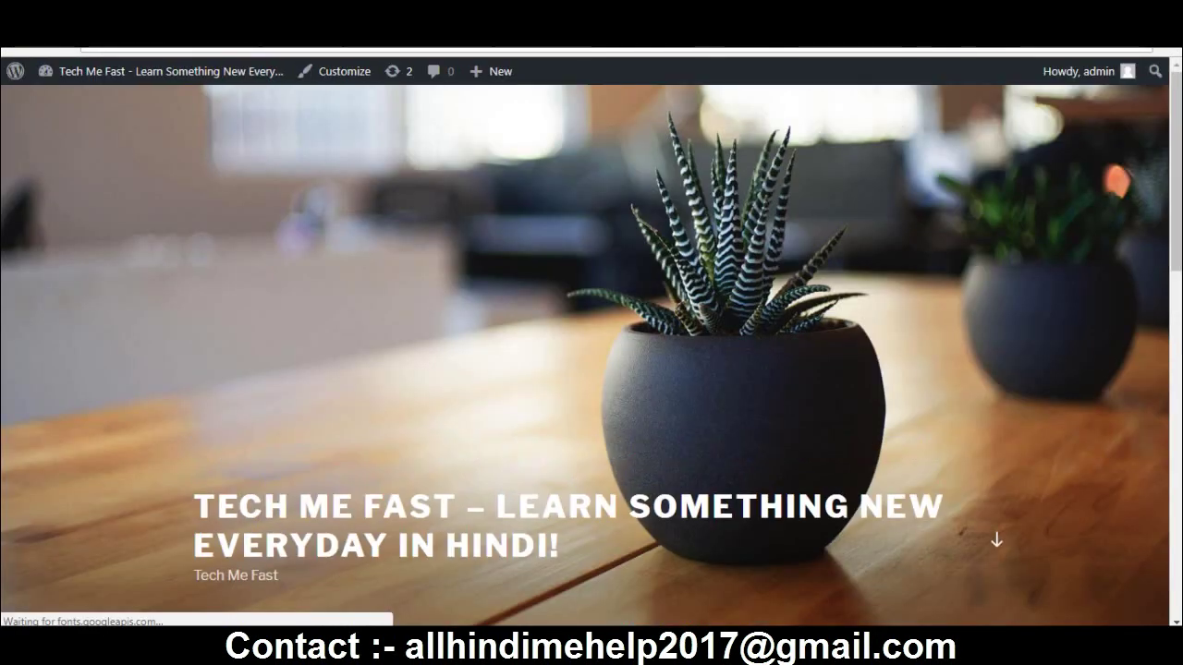
left_click(89, 50)
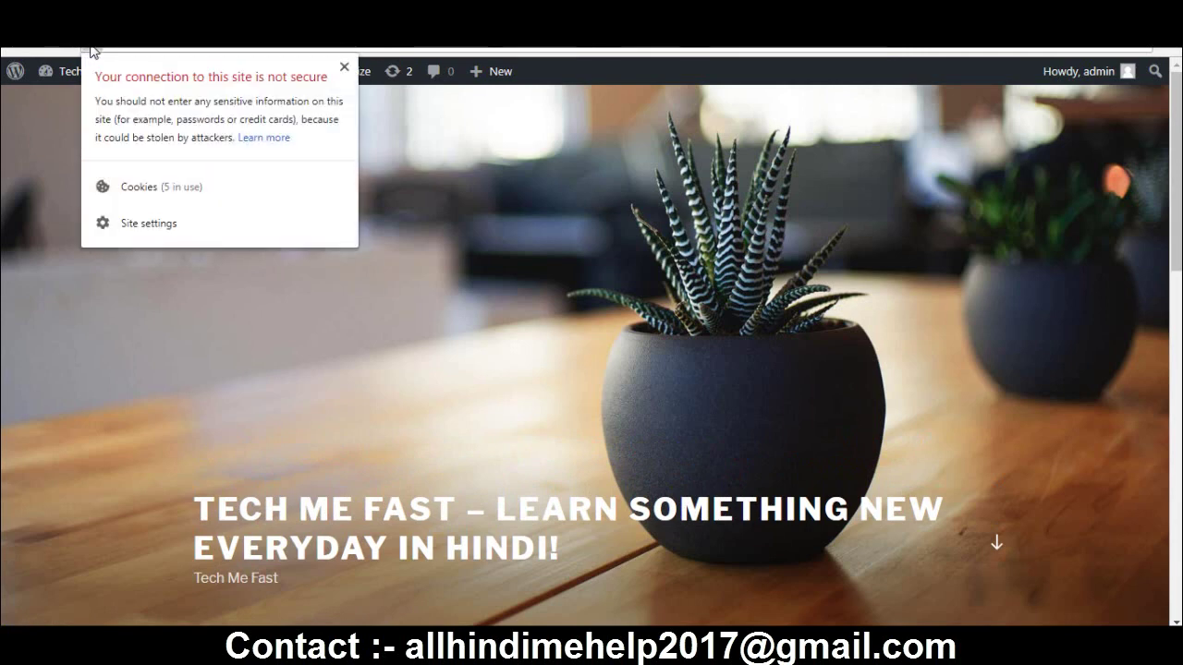
left_click(91, 50)
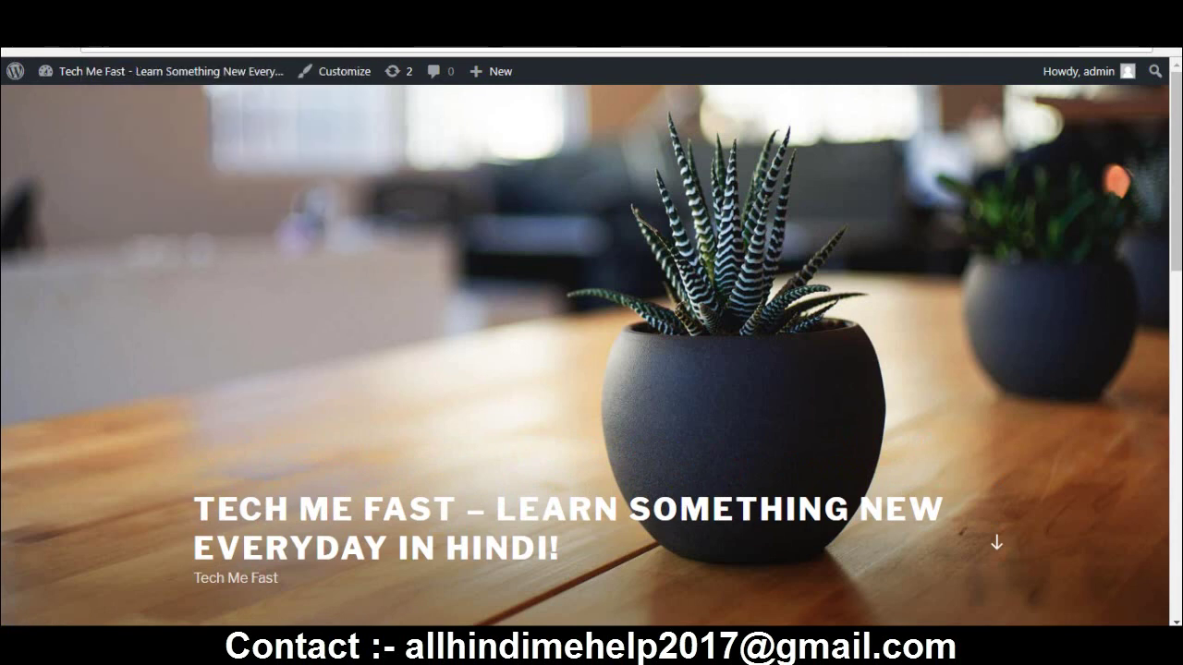
- Return to the installed plugins in the WordPress admin and open the Really Simple SSL configuration page
left_click(185, 36)
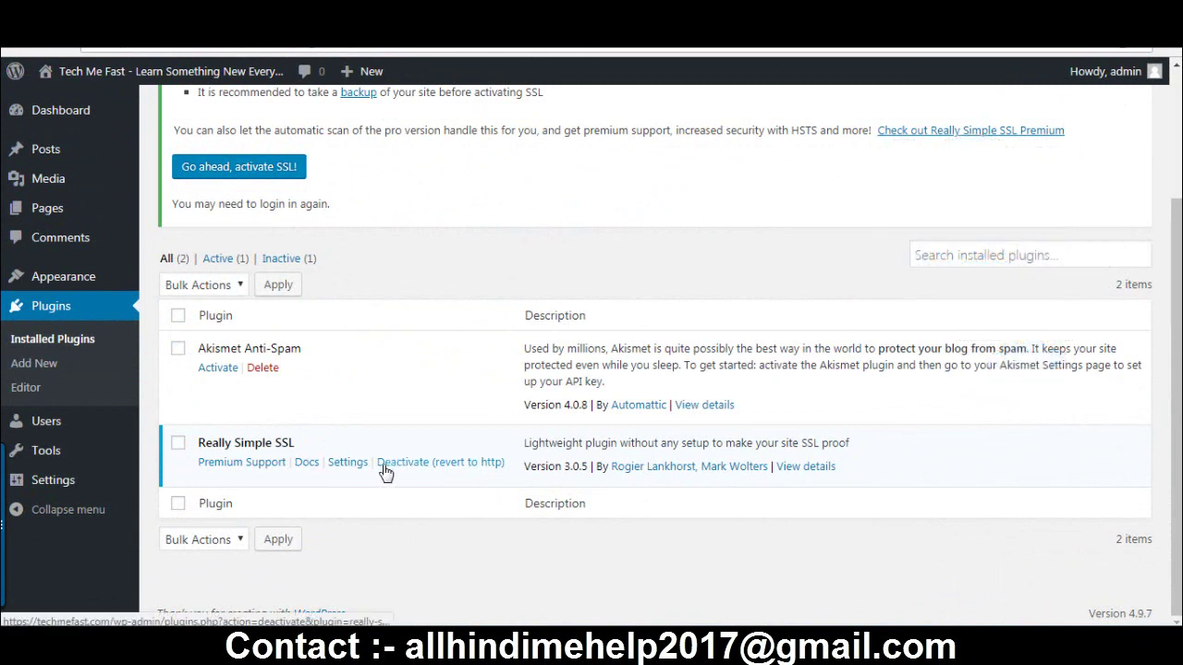
left_click(347, 462)
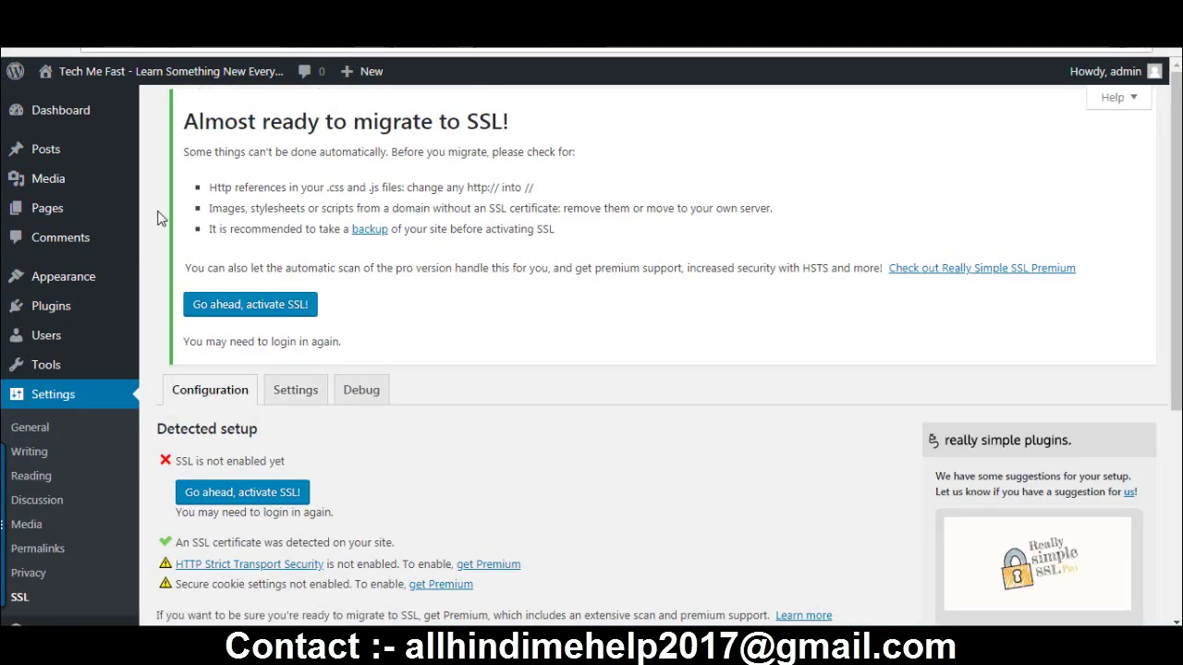
- Visit the site in a new tab again, inspect its https address and connection details, and close that tab
mouse_move(80, 77)
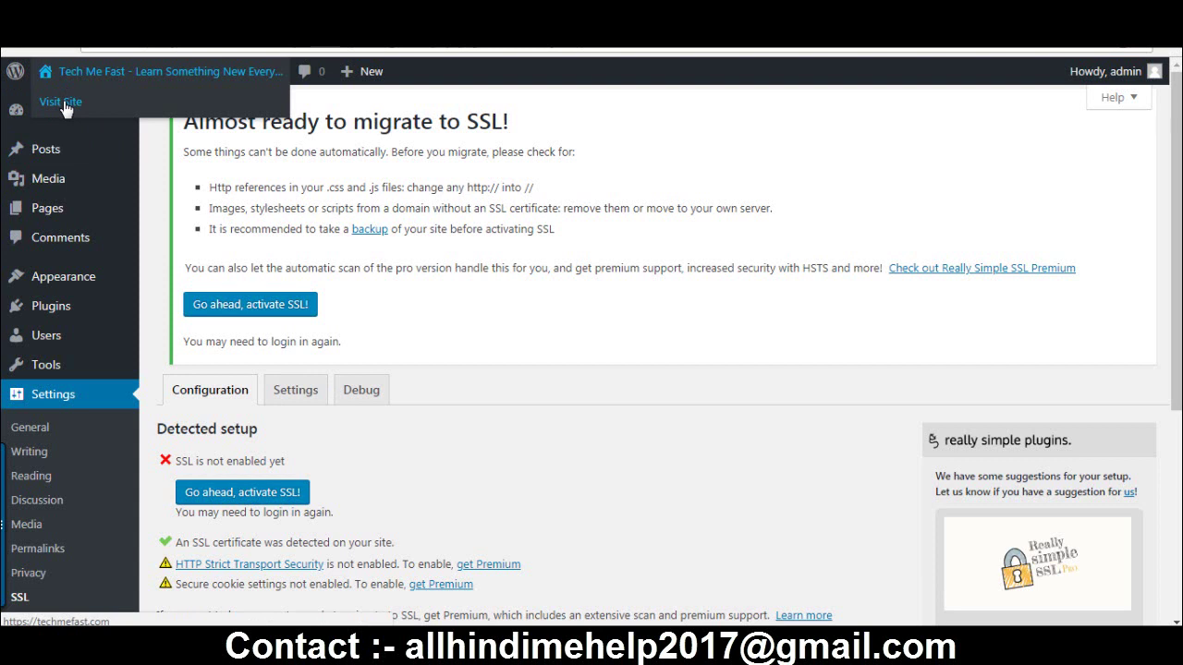
right_click(65, 108)
left_click(86, 115)
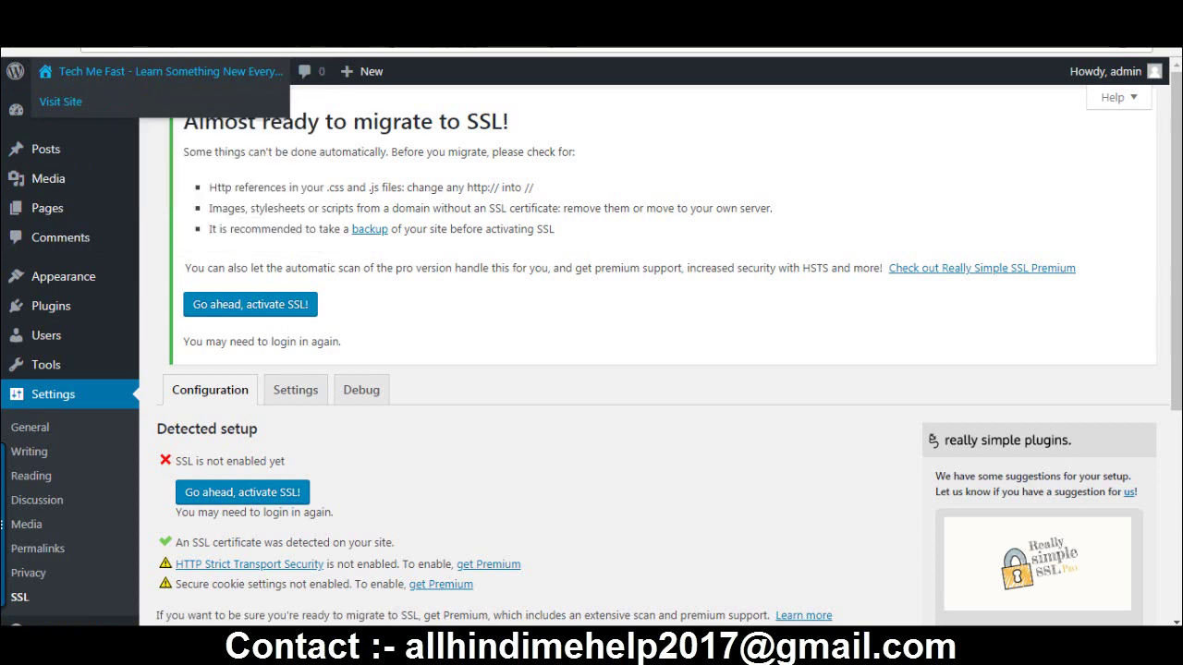
left_click(171, 48)
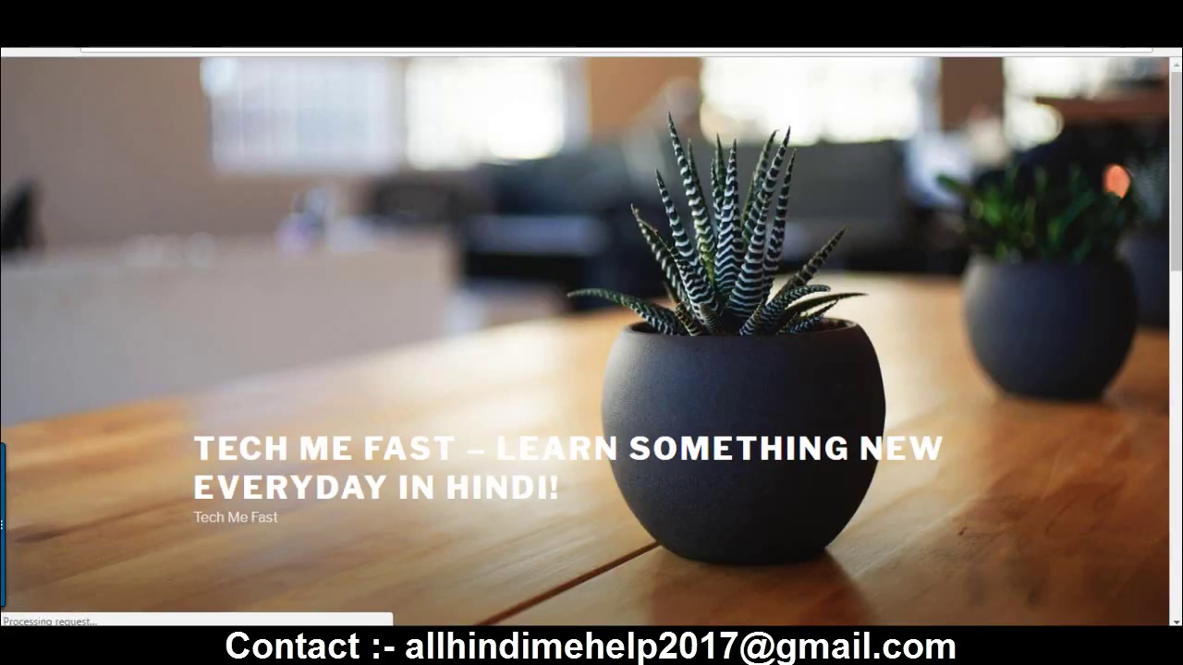
left_click_drag(189, 46, 118, 48)
left_click(117, 47)
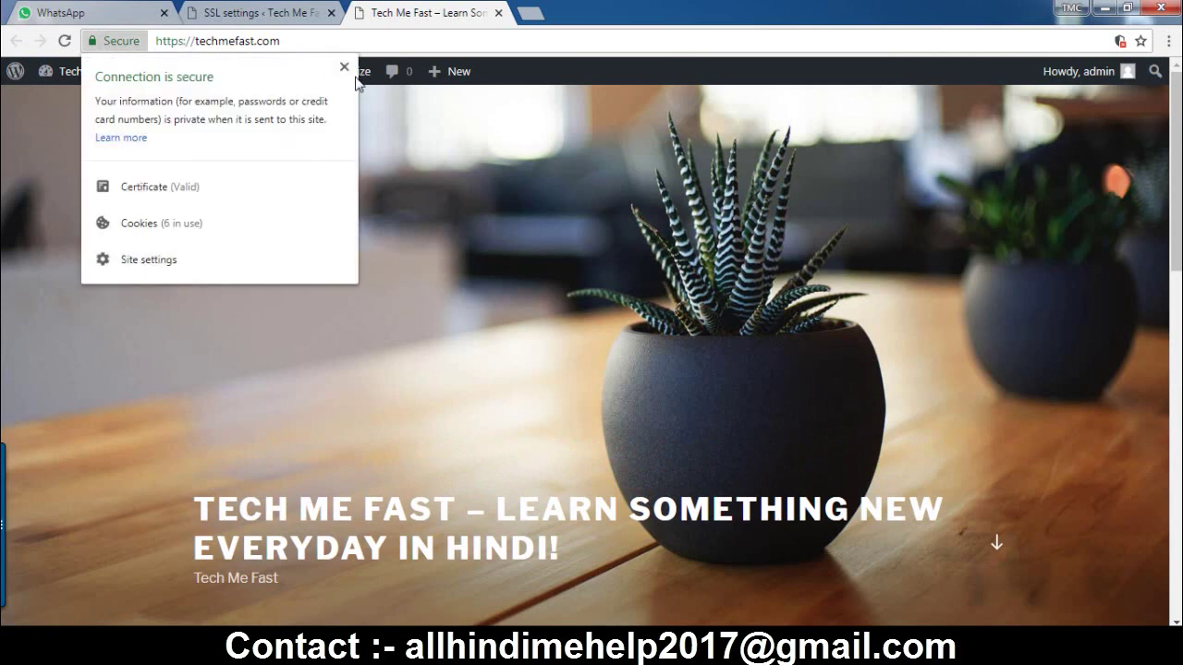
key("Escape")
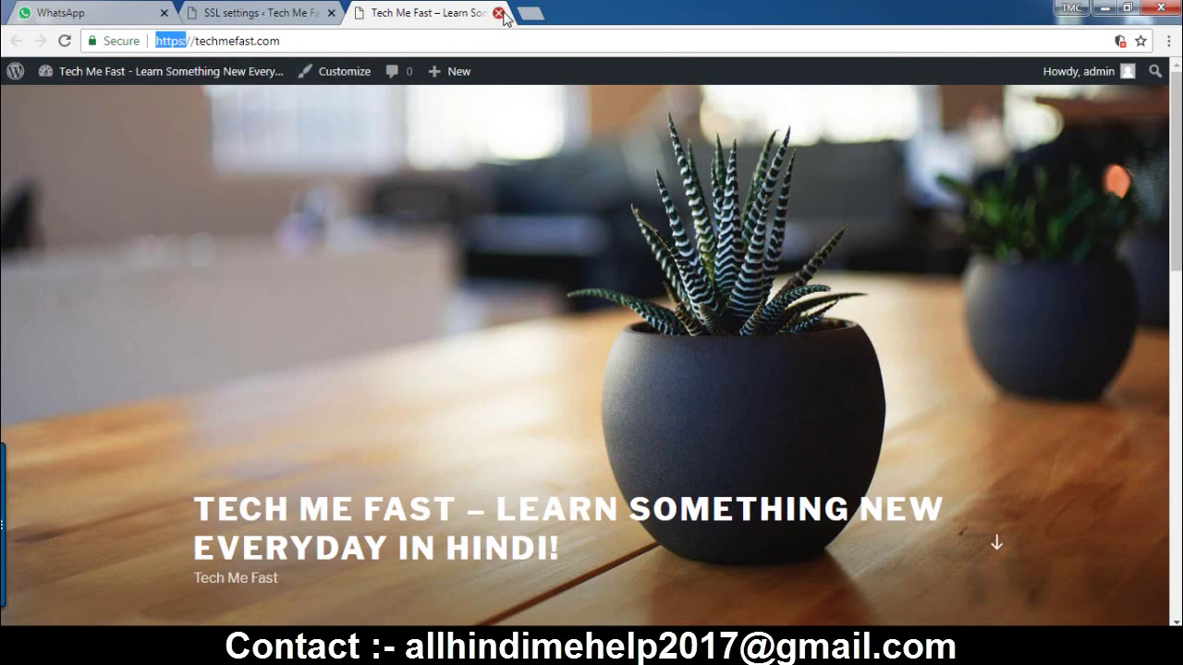
left_click(499, 13)
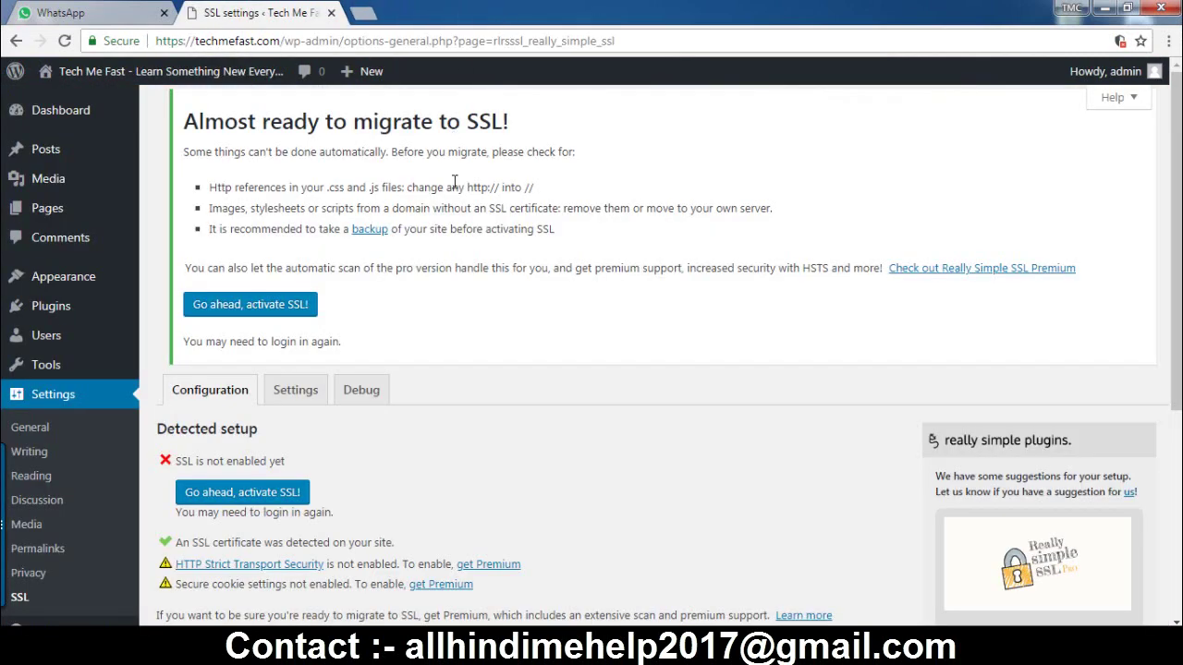